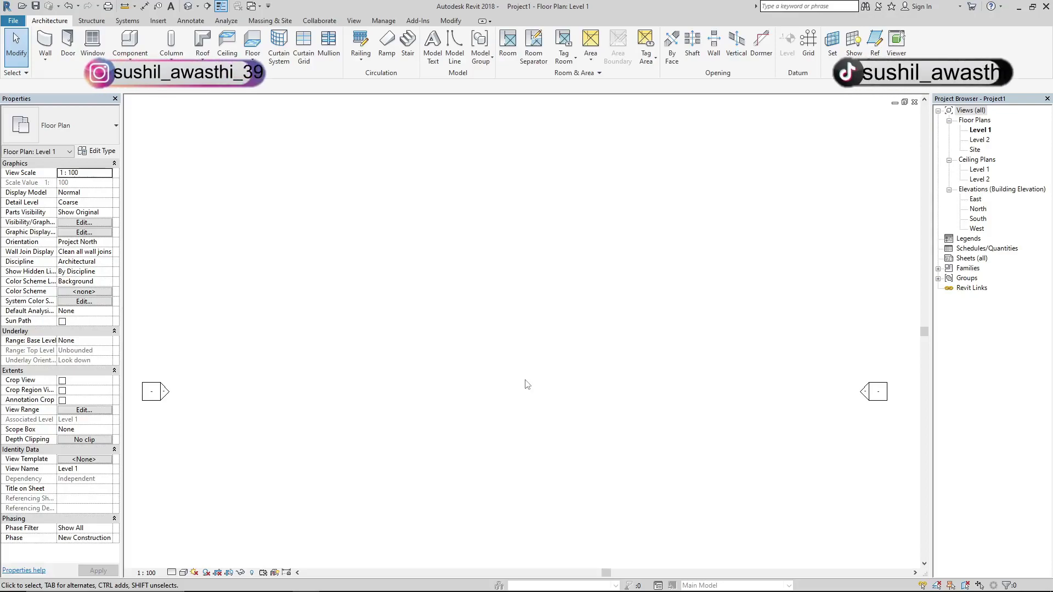
- Draw a 20' vertical wall downward and a 10' horizontal wall to the right from its lower end
{"action": "key", "text": "a"}
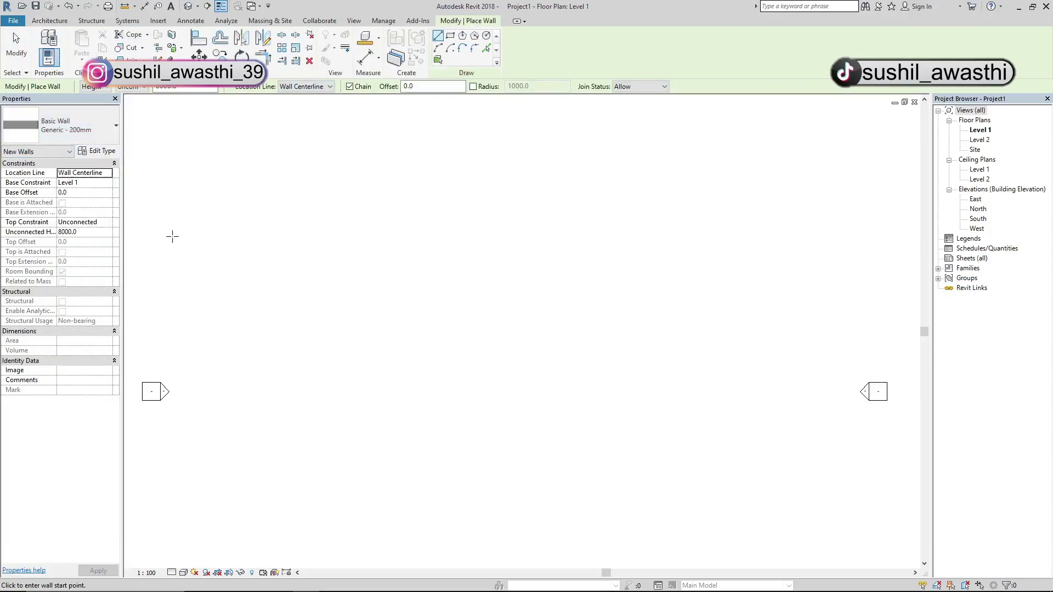
{"action": "left_click", "coordinate": [483, 260]}
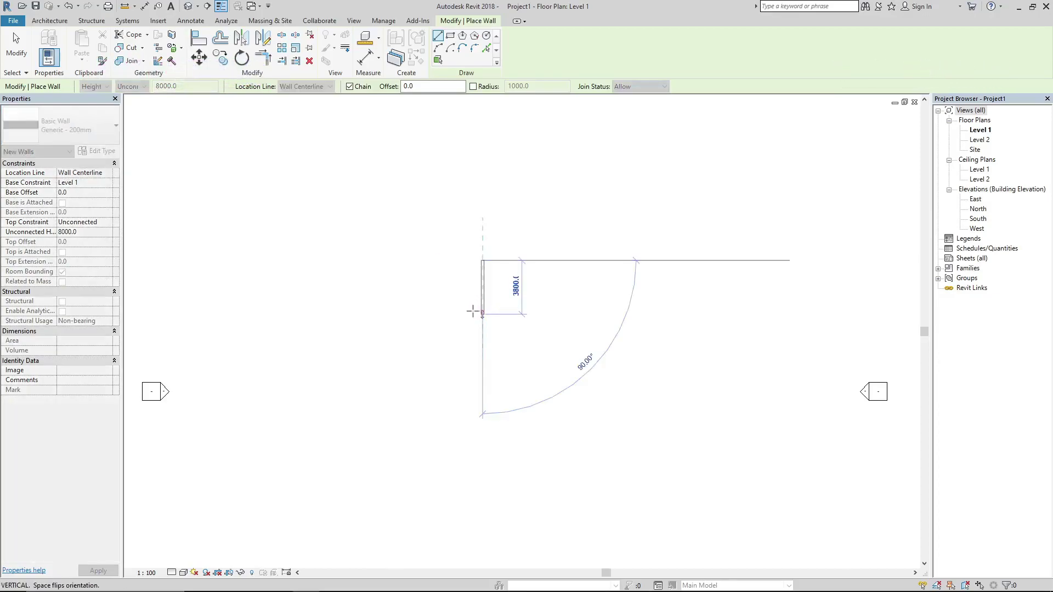
{"action": "type", "text": "20"}
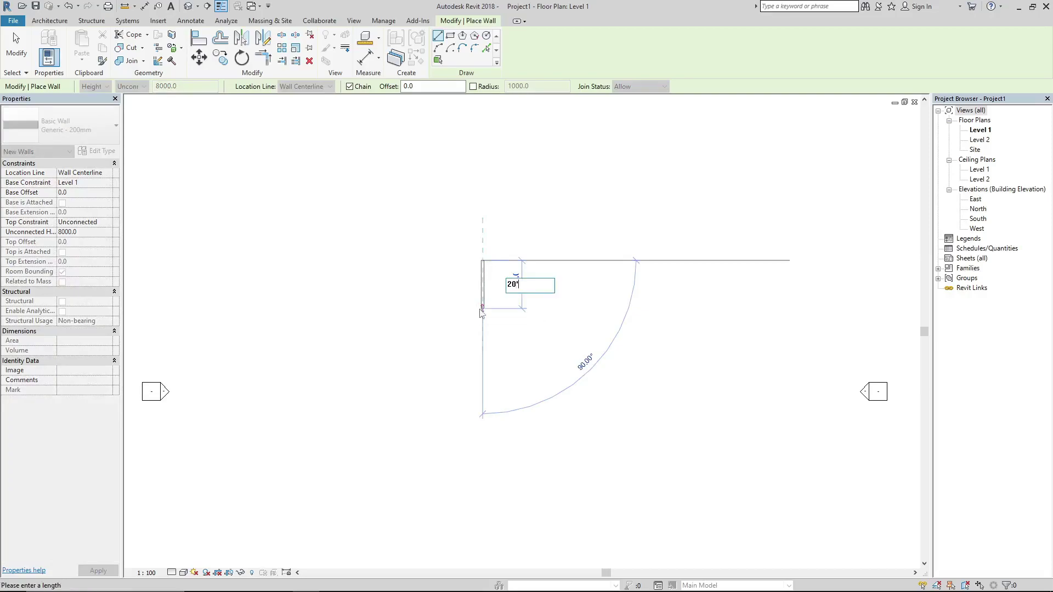
{"action": "key", "text": "Return"}
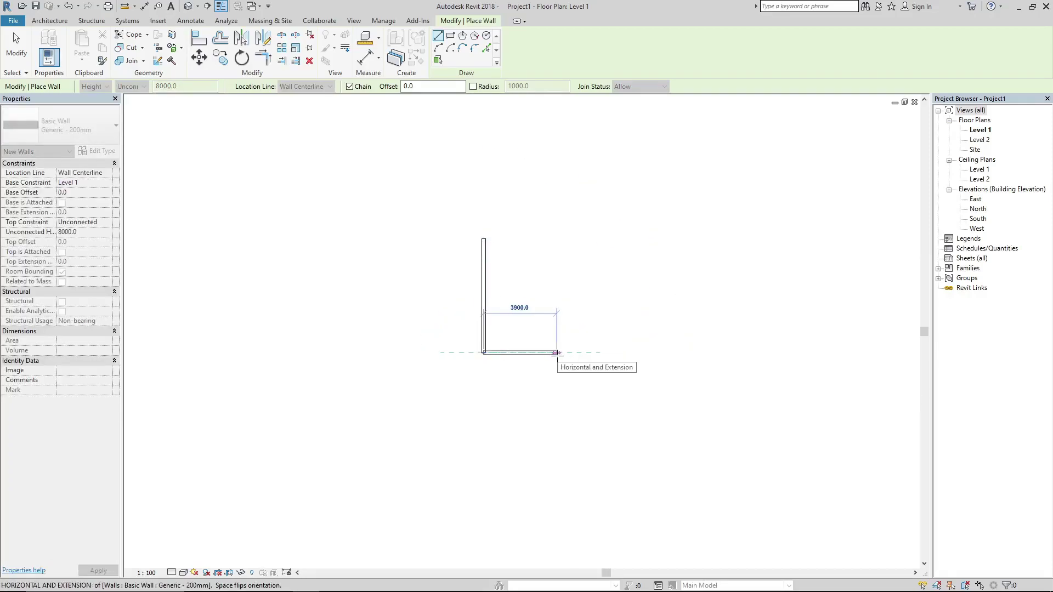
{"action": "type", "text": "10"}
{"action": "key", "text": "Return"}
- Continue the wall chain up to the first wall's upper end level, 10' right, 10' down and back, closing a square room
{"action": "left_click", "coordinate": [540, 238]}
{"action": "type", "text": "1"}
{"action": "key", "text": "Return"}
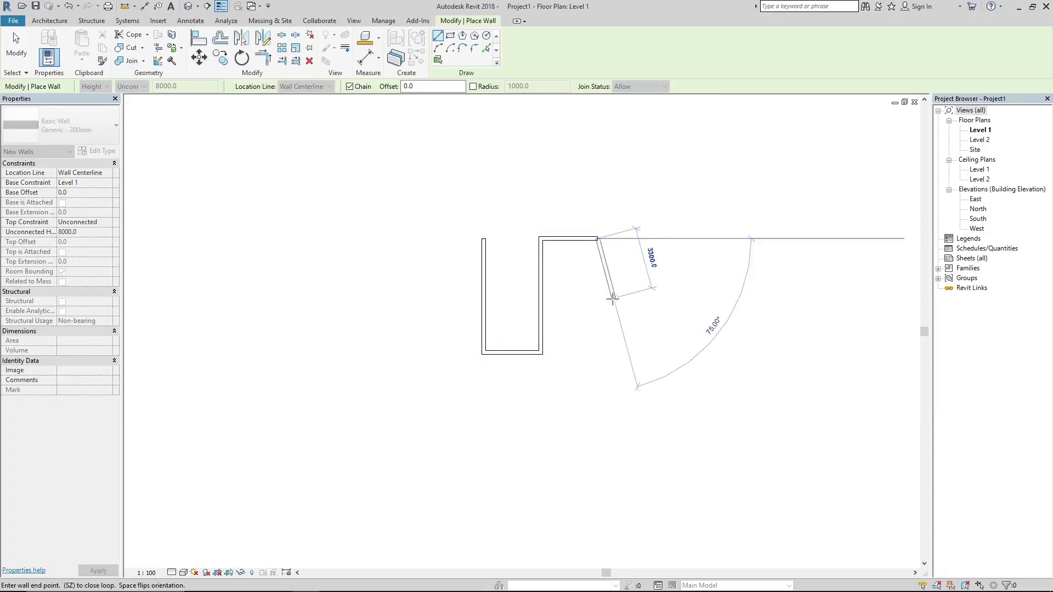
{"action": "type", "text": "10"}
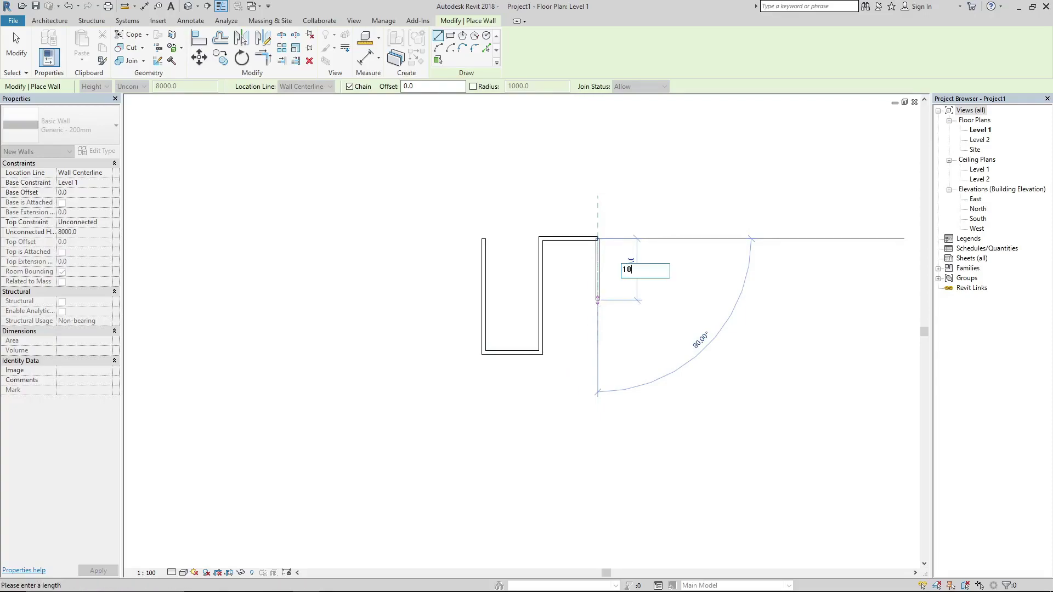
{"action": "key", "text": "Return"}
{"action": "left_click", "coordinate": [542, 296]}
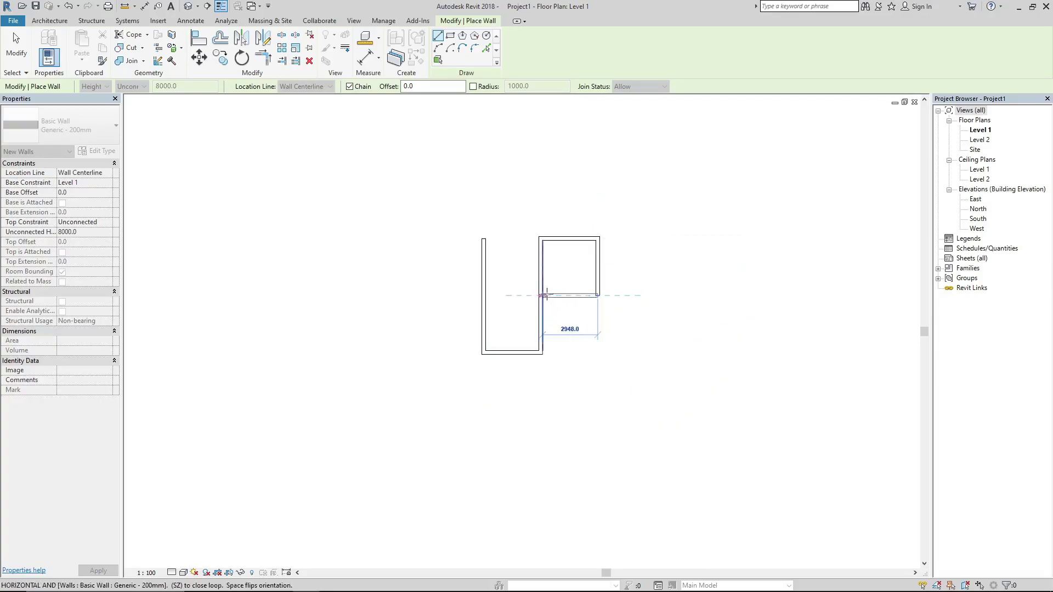
{"action": "left_click", "coordinate": [542, 296]}
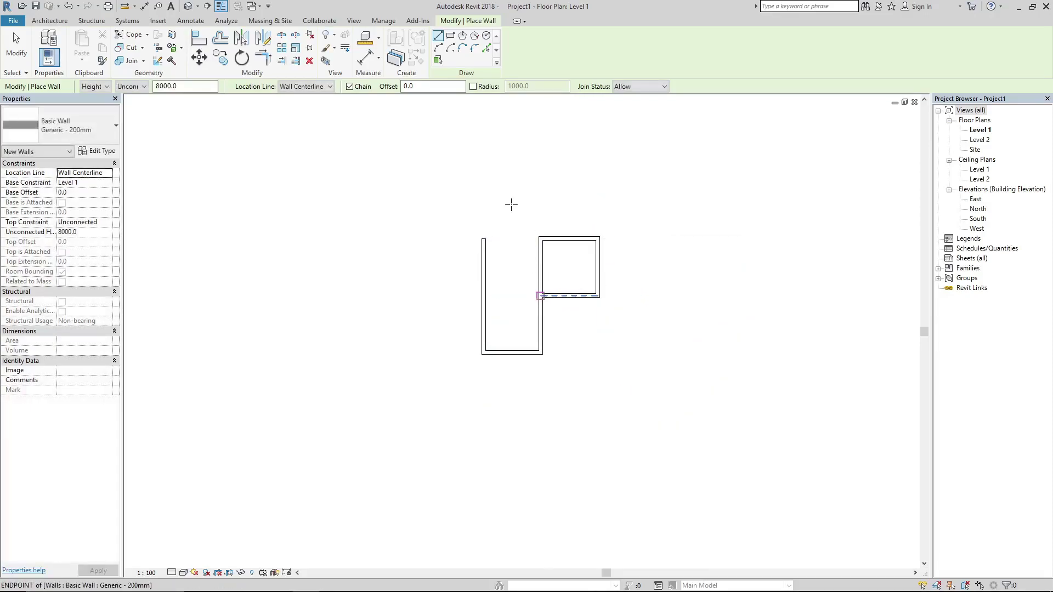
{"action": "key", "text": "Escape"}
{"action": "key", "text": "Escape"}
- Trim/Extend the far left wall and the square room's upper wall to meet at a corner, closing the tall room
{"action": "key", "text": "t"}
{"action": "key", "text": "r"}
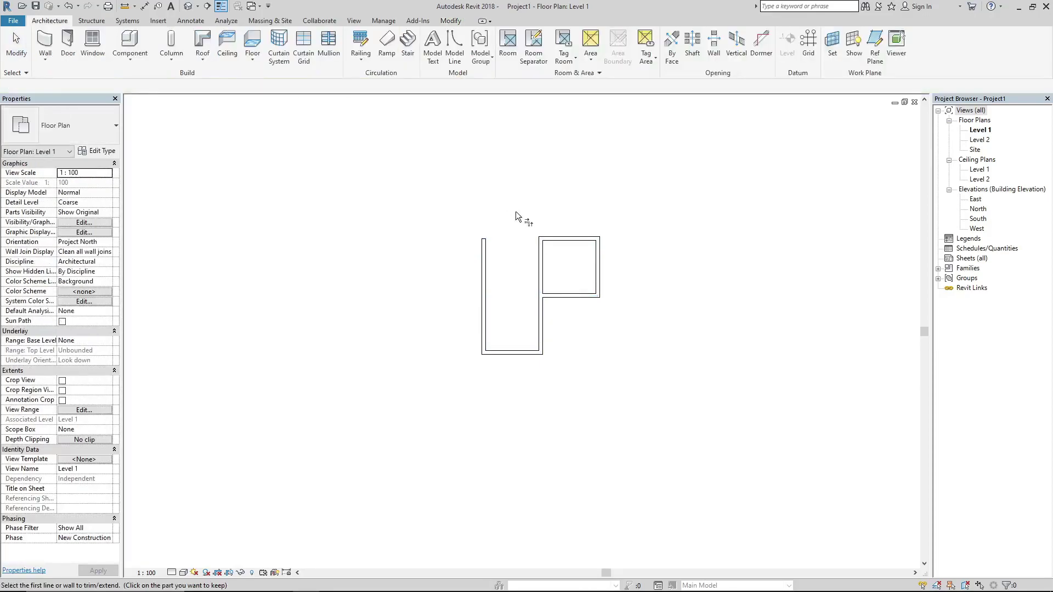
{"action": "left_click", "coordinate": [488, 230]}
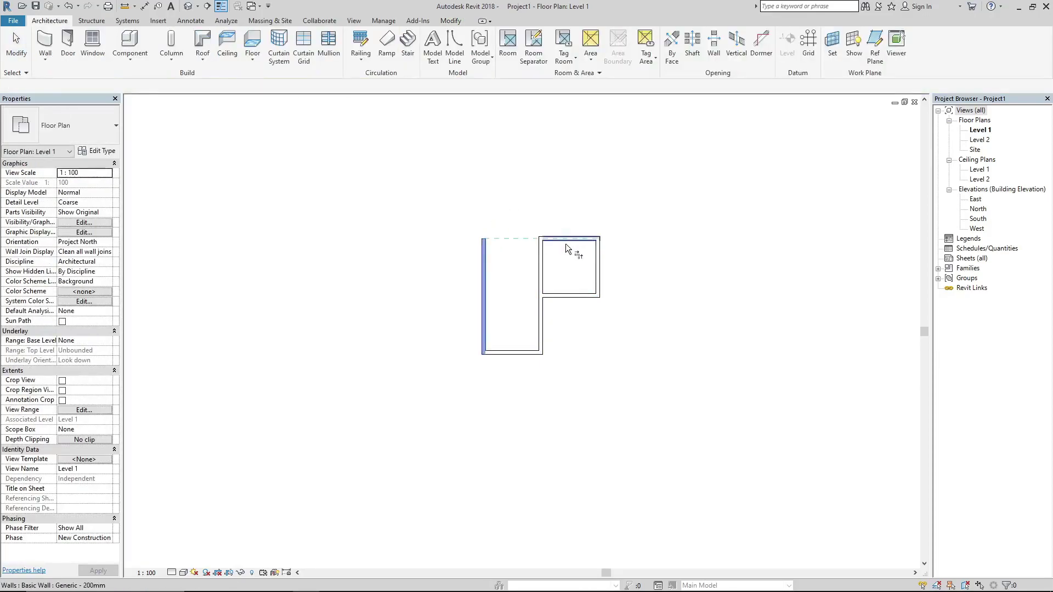
{"action": "left_click", "coordinate": [560, 240]}
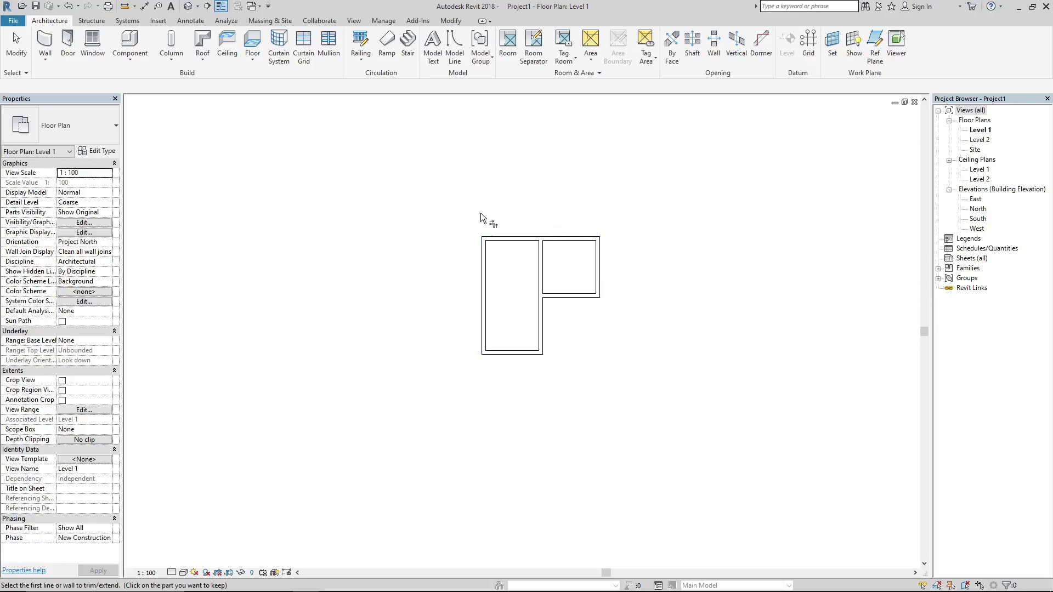
{"action": "key", "text": "Escape"}
{"action": "key", "text": "Escape"}
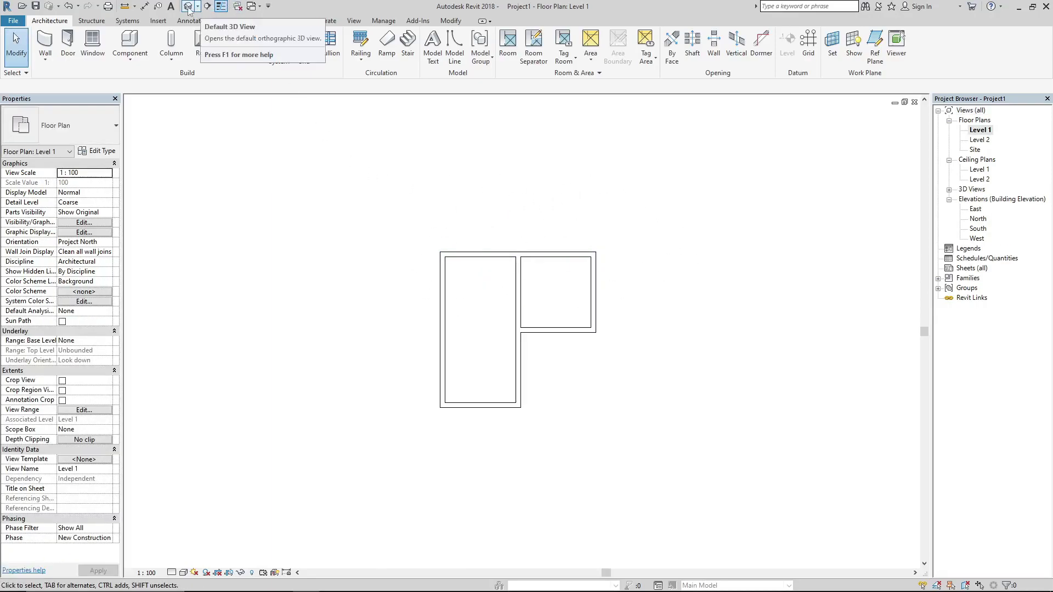
- Examine the walls in the default 3D view and return to the Level 1 floor plan
{"action": "left_click", "coordinate": [187, 7]}
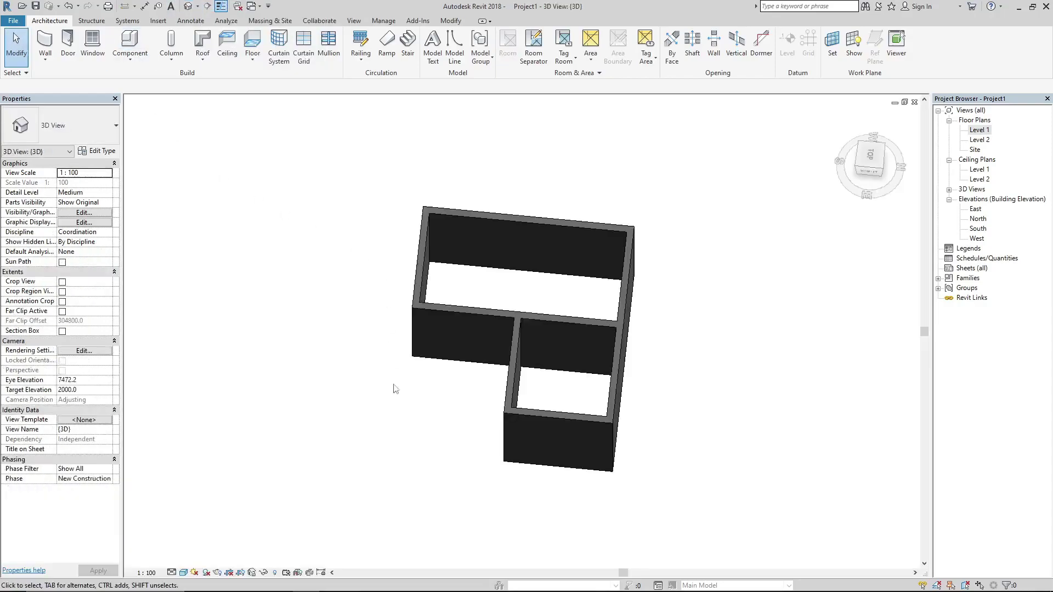
{"action": "middle_click_drag", "start_coordinate": [388, 406], "coordinate": [560, 459], "text": "shift"}
{"action": "double_click", "coordinate": [981, 131]}
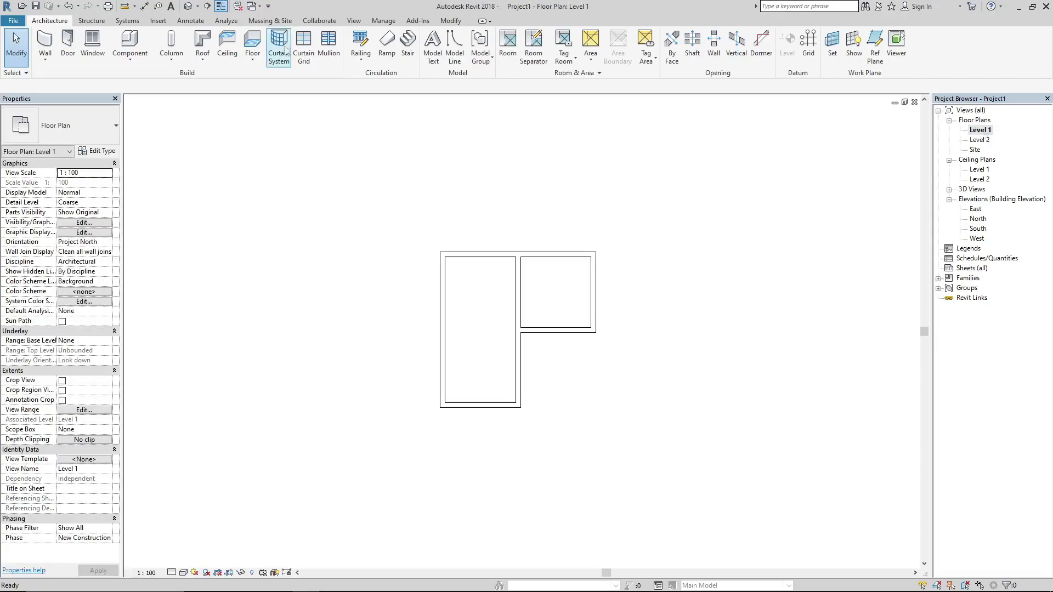
- Start an architectural floor and duplicate the Generic Floor - 400mm type as CSN-200
{"action": "left_click", "coordinate": [254, 58]}
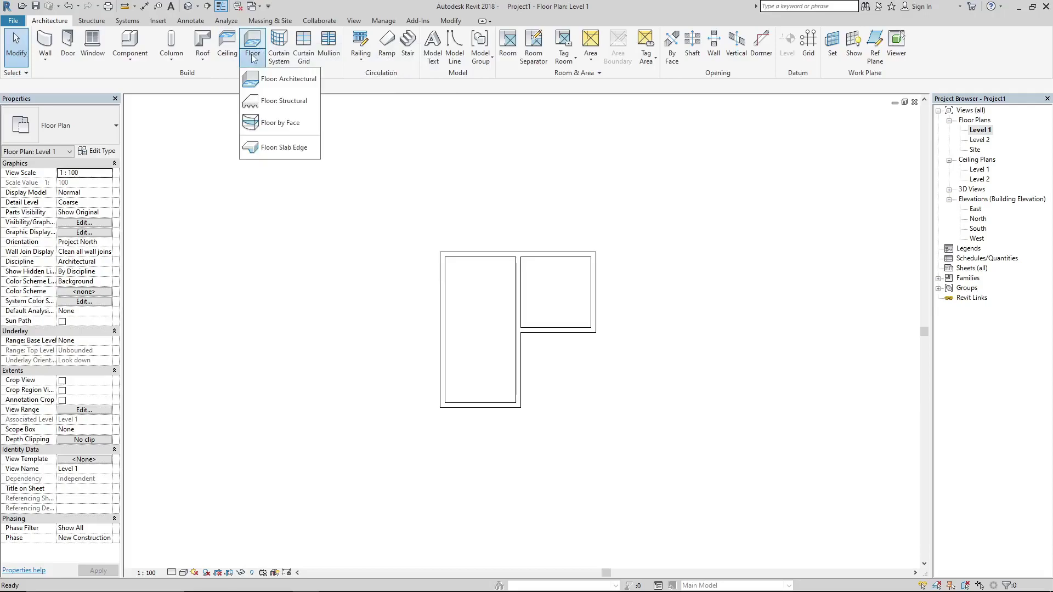
{"action": "left_click", "coordinate": [277, 80]}
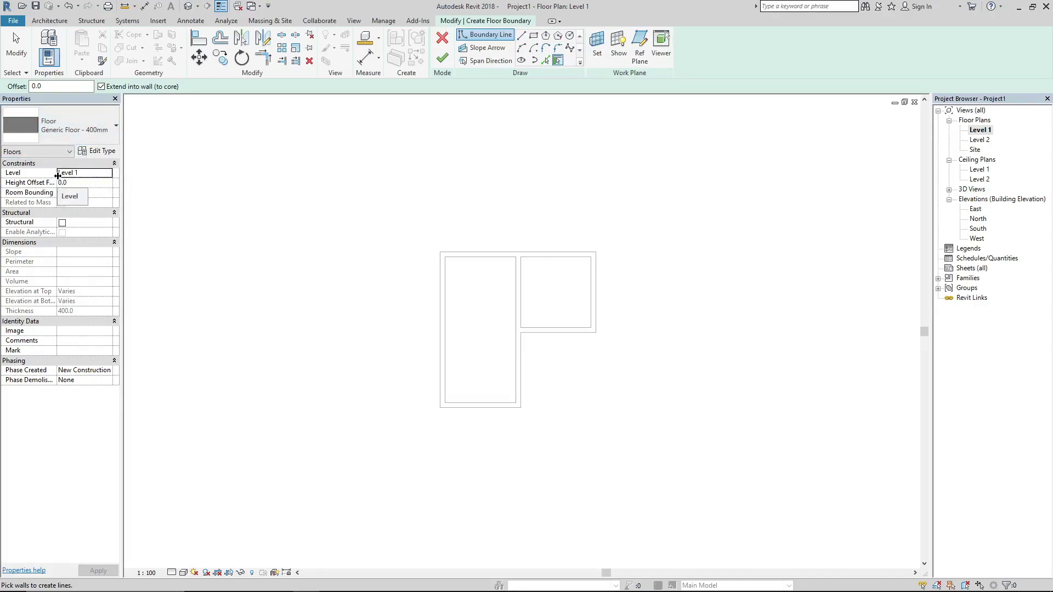
{"action": "left_click", "coordinate": [101, 153]}
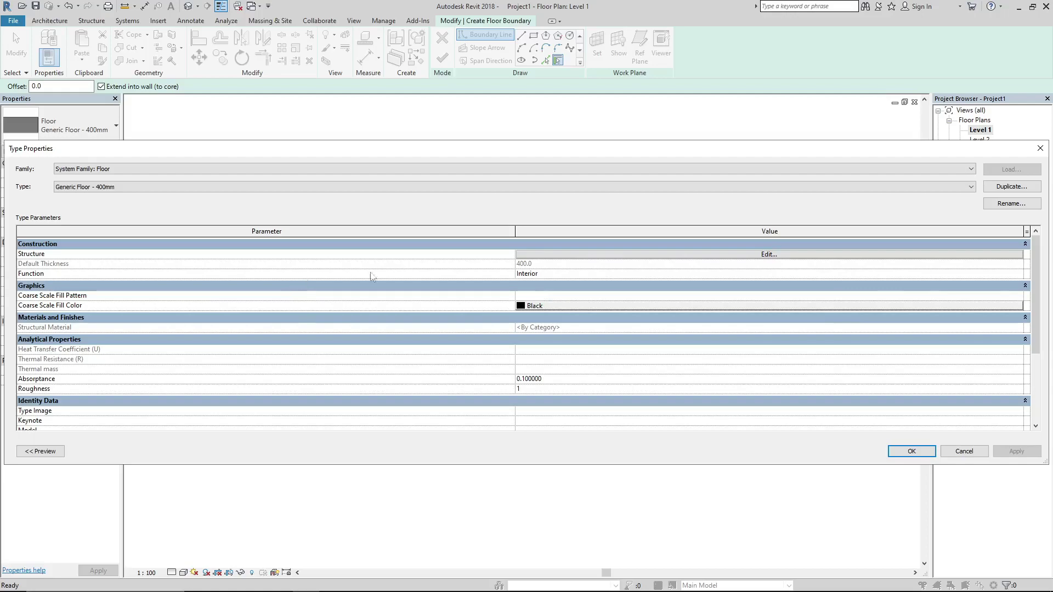
{"action": "left_click", "coordinate": [1003, 188]}
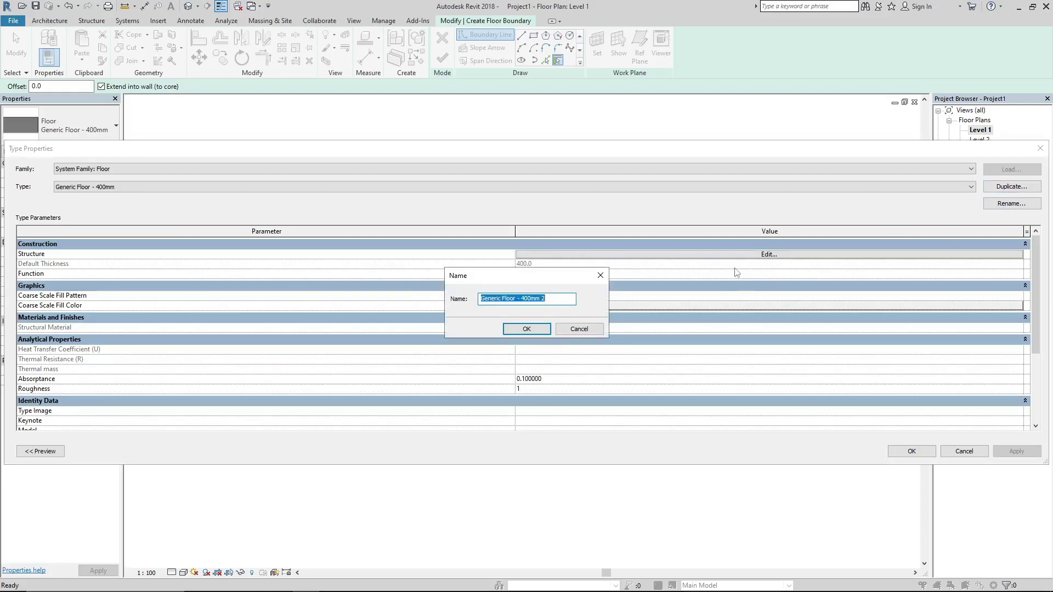
{"action": "type", "text": "CSN-200"}
{"action": "key", "text": "Return"}
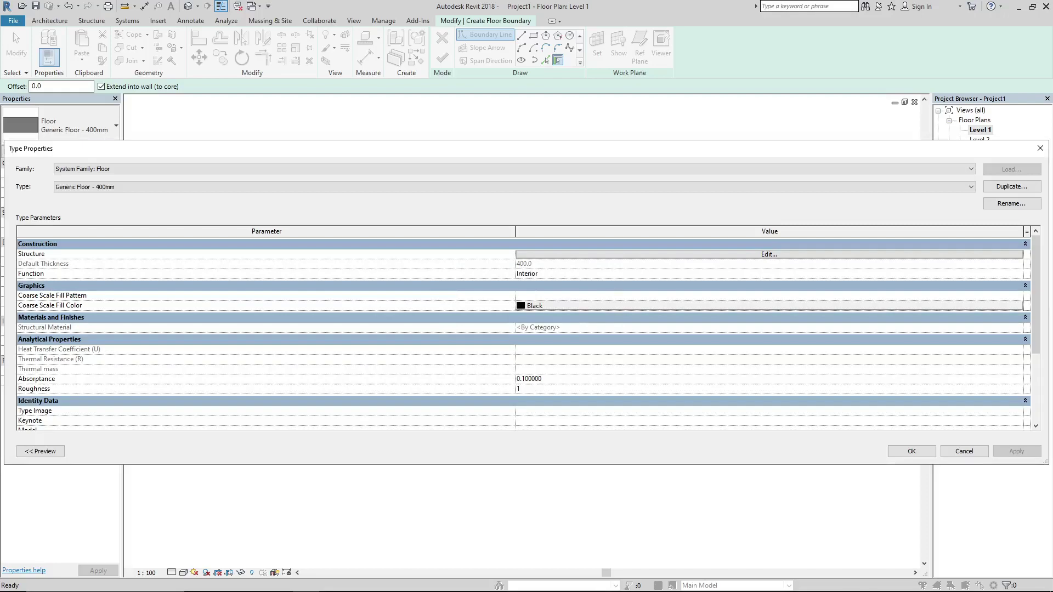
- Set the structure layer thickness of the CSN-200 floor type to 200 mm
{"action": "left_click", "coordinate": [632, 256]}
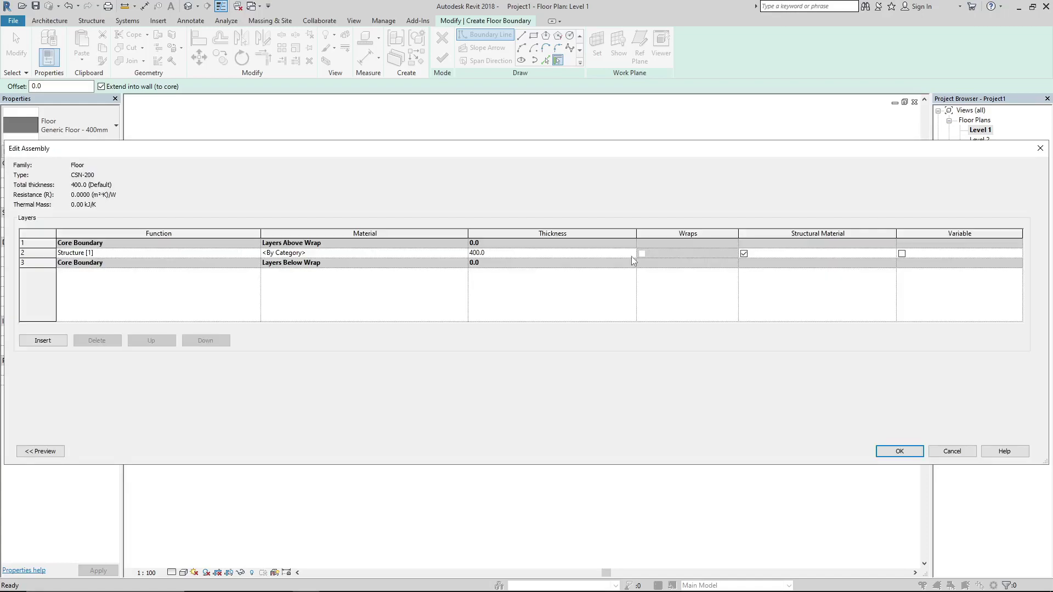
{"action": "left_click", "coordinate": [495, 253]}
{"action": "type", "text": "200"}
{"action": "key", "text": "Tab"}
{"action": "left_click", "coordinate": [904, 451]}
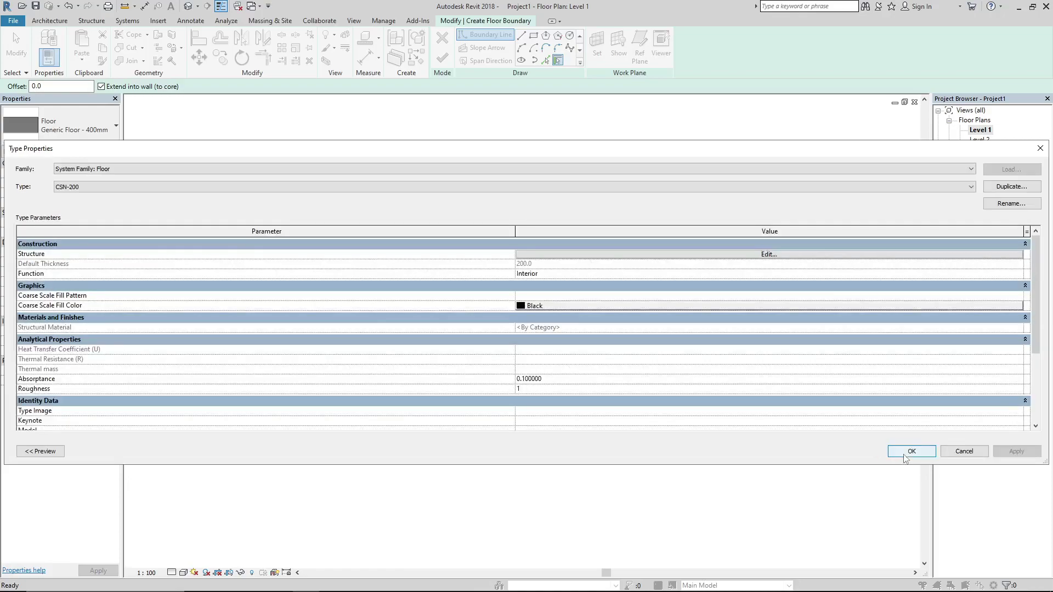
{"action": "left_click", "coordinate": [905, 454]}
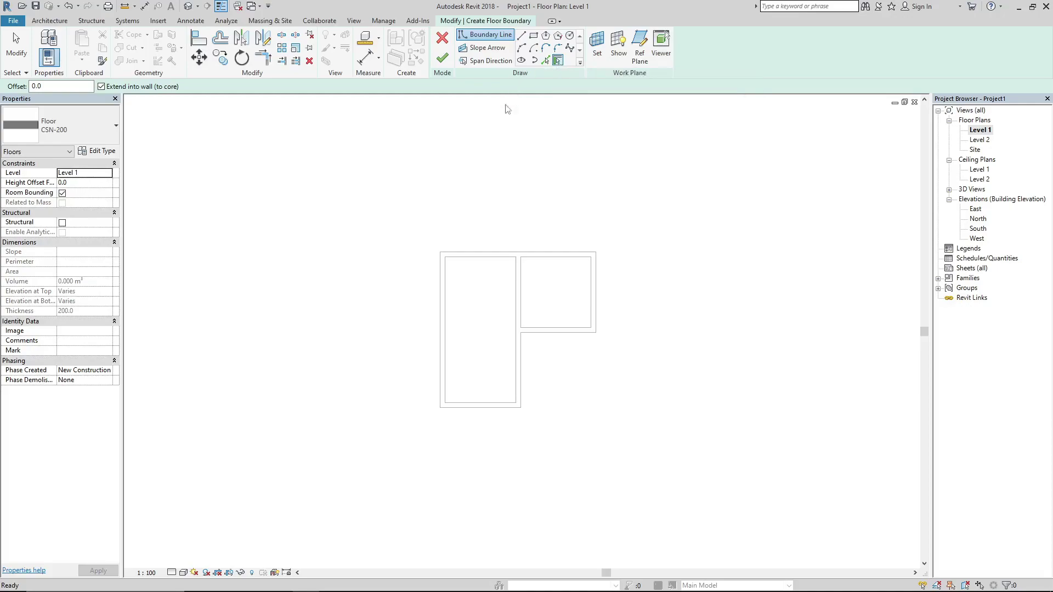
- Pick the shared upper wall to add a floor boundary line along its outer face
{"action": "scroll", "coordinate": [461, 271], "scroll_direction": "up", "scroll_amount": 2}
{"action": "left_click", "coordinate": [484, 249]}
{"action": "scroll", "coordinate": [448, 262], "scroll_direction": "up", "scroll_amount": 1}
{"action": "scroll", "coordinate": [516, 221], "scroll_direction": "up", "scroll_amount": 2}
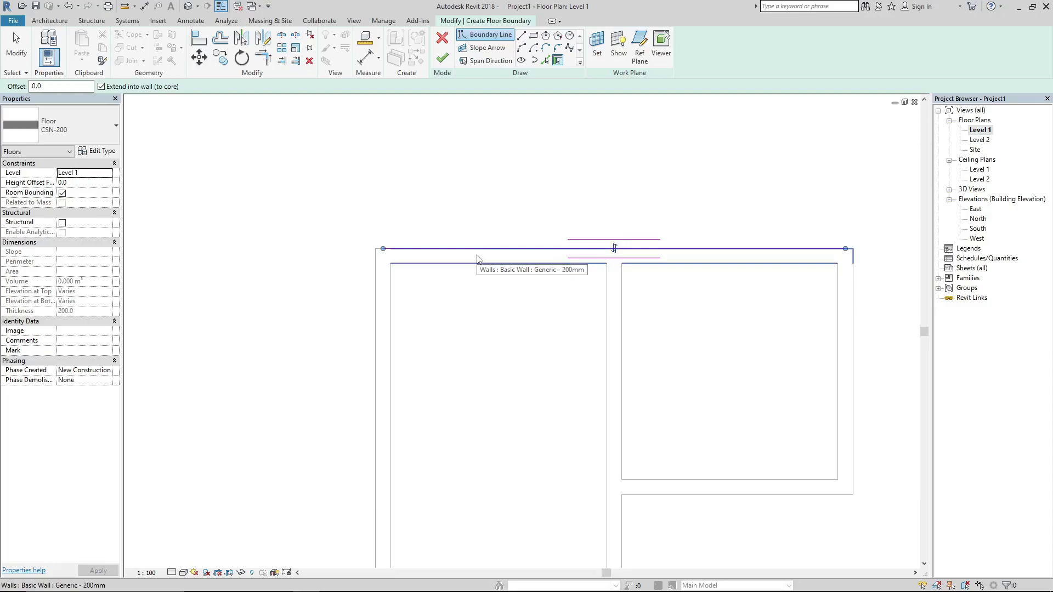
- Set the boundary offset to 3' and pick the tall room's left, lower and right walls to add boundary lines outside them
{"action": "left_click", "coordinate": [65, 85]}
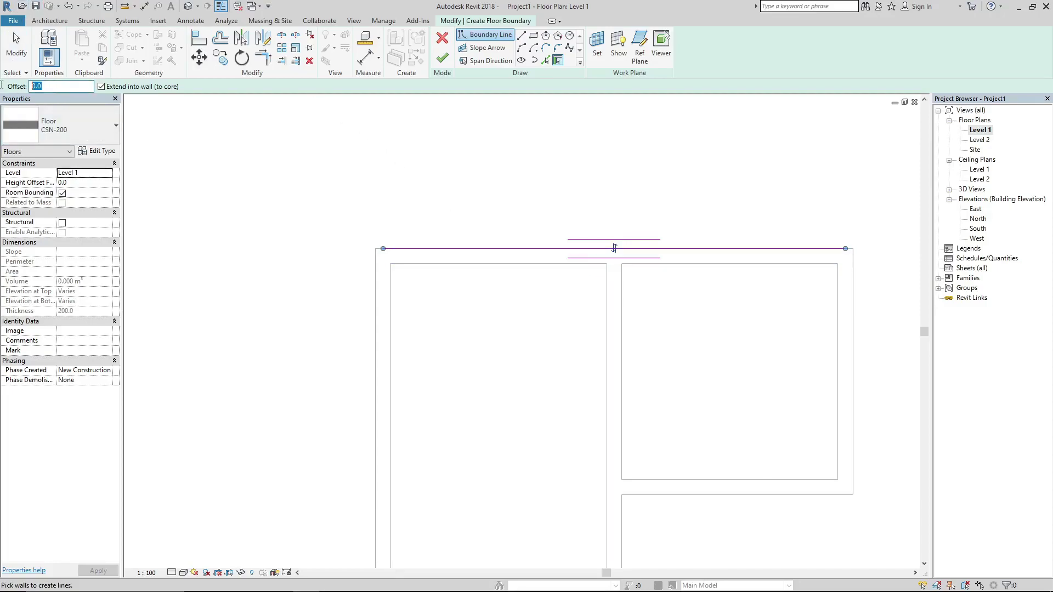
{"action": "type", "text": "3"}
{"action": "key", "text": "Return"}
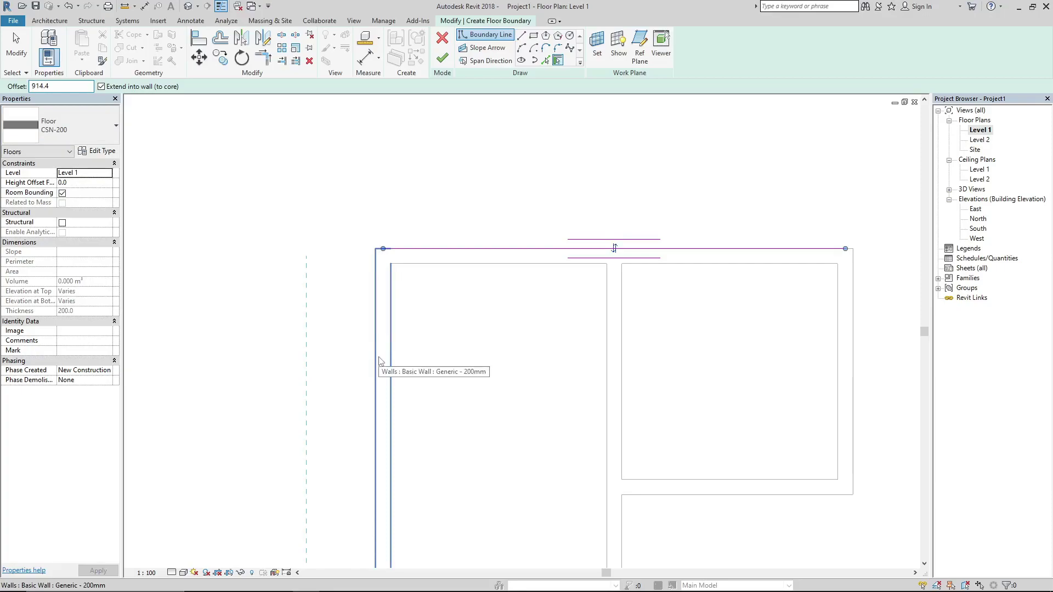
{"action": "scroll", "coordinate": [379, 361], "scroll_direction": "up", "scroll_amount": 2}
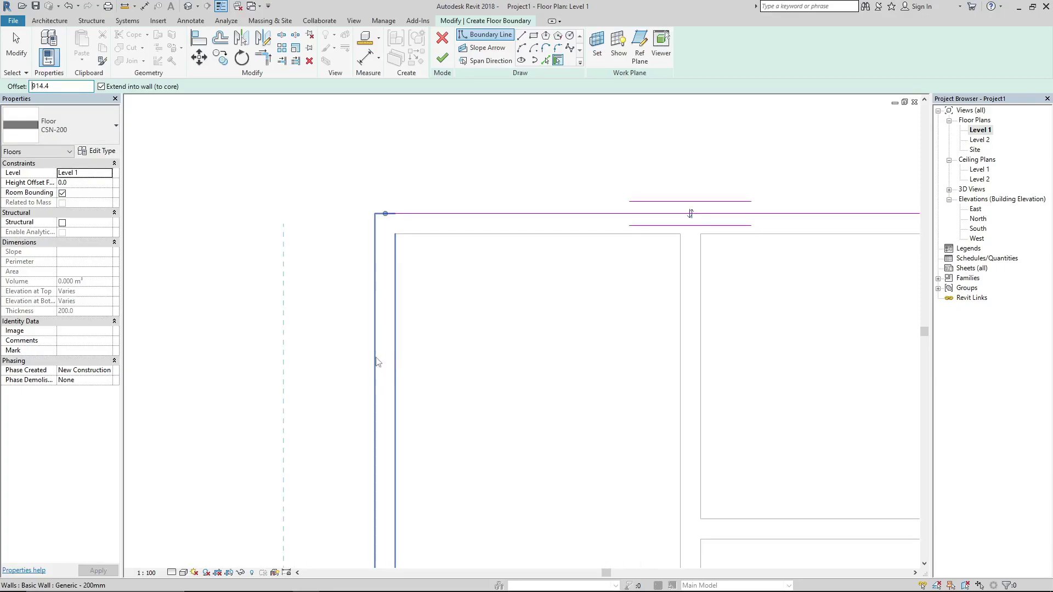
{"action": "left_click", "coordinate": [376, 357]}
{"action": "scroll", "coordinate": [310, 247], "scroll_direction": "down", "scroll_amount": 1}
{"action": "scroll", "coordinate": [234, 322], "scroll_direction": "down", "scroll_amount": 4}
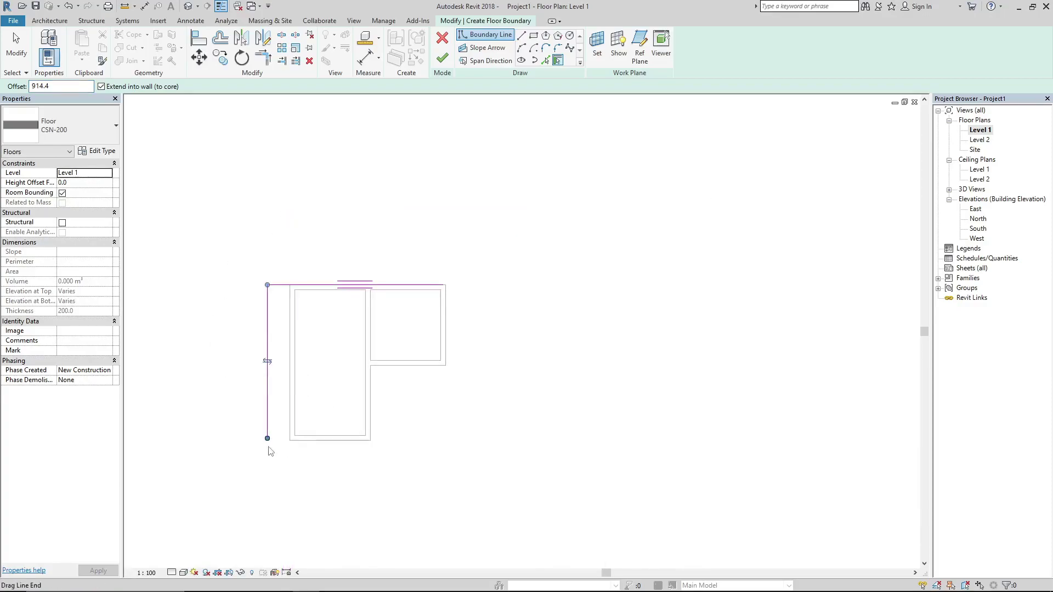
{"action": "scroll", "coordinate": [271, 451], "scroll_direction": "up", "scroll_amount": 2}
{"action": "left_click", "coordinate": [421, 404]}
{"action": "left_click", "coordinate": [476, 364]}
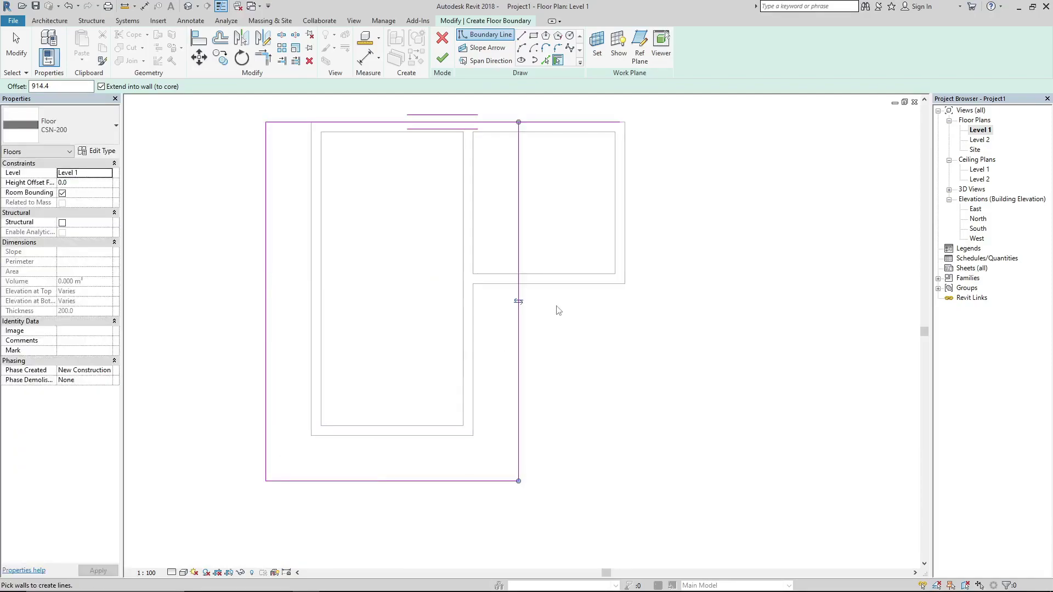
{"action": "left_click", "coordinate": [573, 279]}
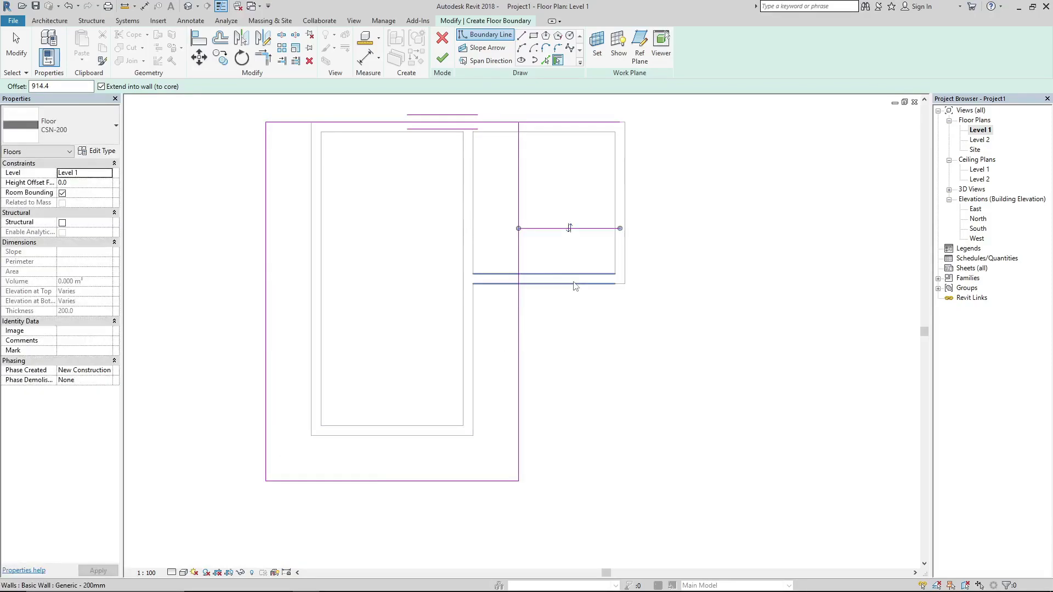
{"action": "left_click", "coordinate": [628, 158]}
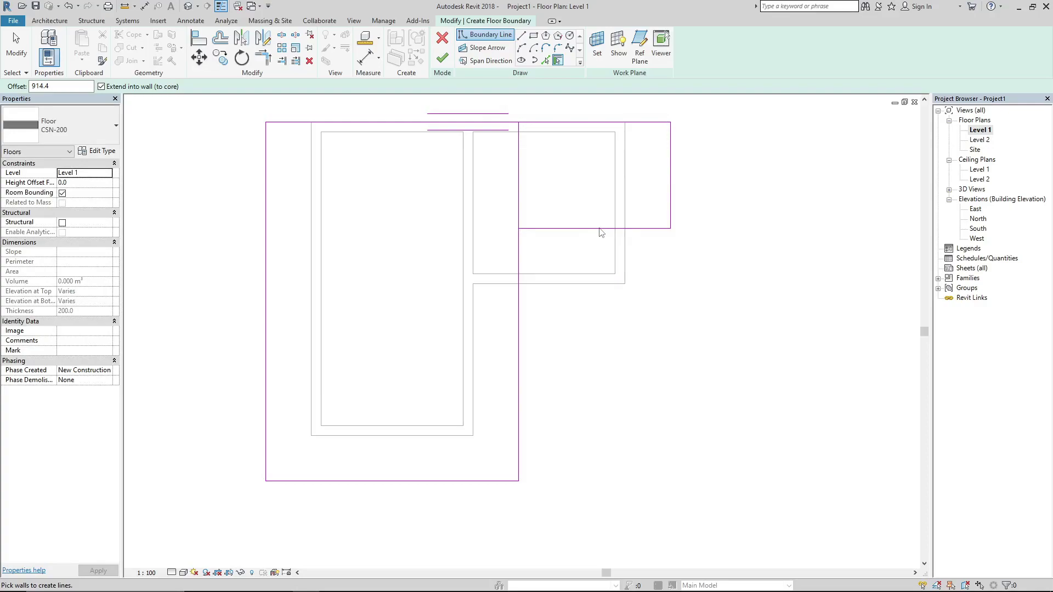
{"action": "key", "text": "ctrl+z"}
{"action": "key", "text": "ctrl+z"}
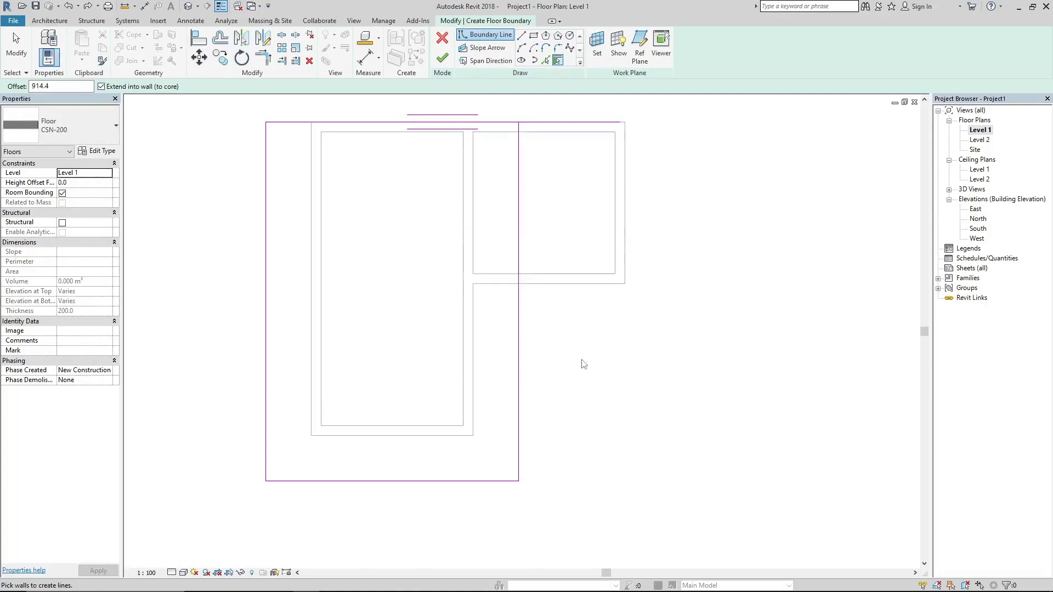
- Pick the square room's lower and right walls as a chain, with the 3' boundary offset on the outside
{"action": "key", "text": "Tab"}
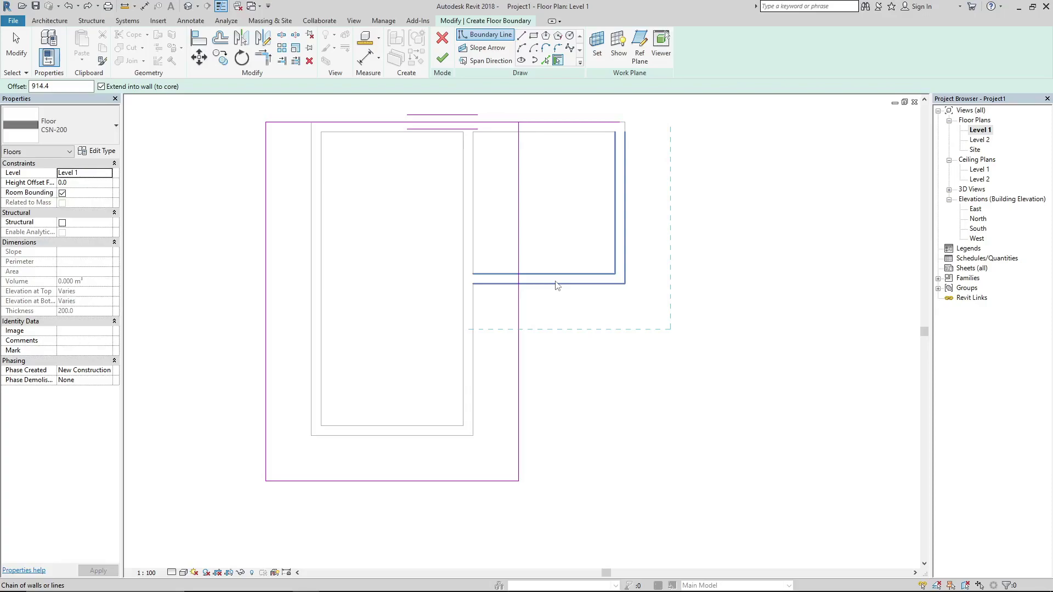
{"action": "left_click", "coordinate": [558, 284]}
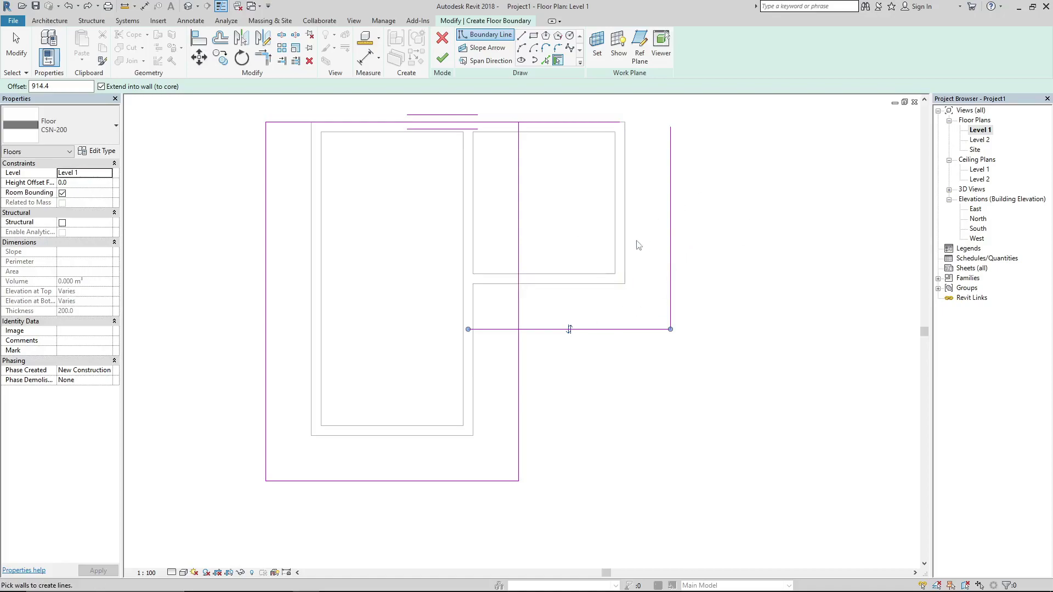
- Trim/Extend the upper and far right boundary lines to a corner and try to finish the floor sketch
{"action": "key", "text": "t"}
{"action": "key", "text": "r"}
{"action": "left_click", "coordinate": [590, 118]}
{"action": "left_click", "coordinate": [671, 169]}
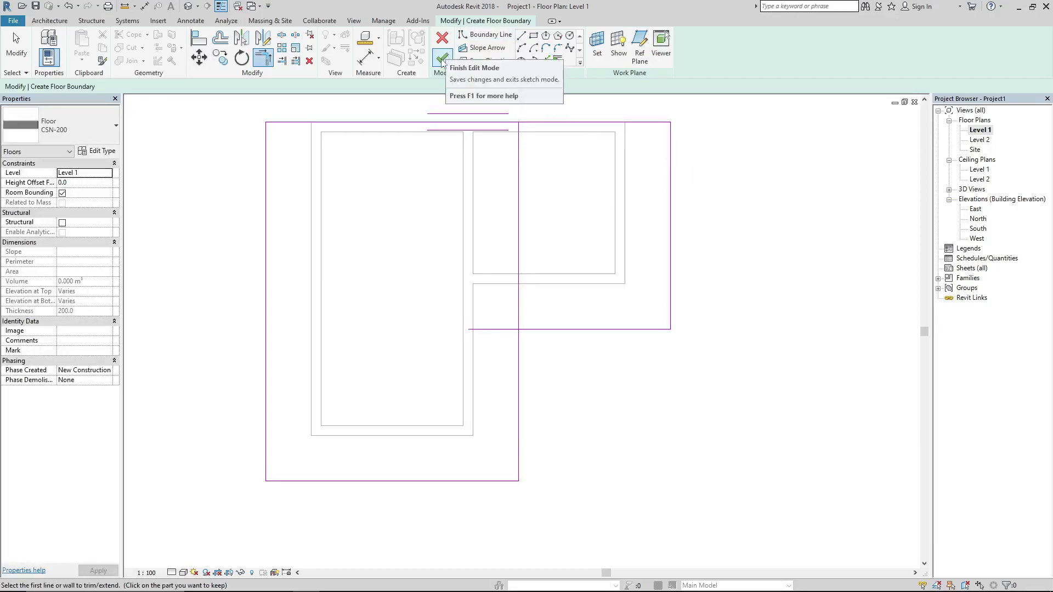
{"action": "left_click", "coordinate": [442, 61]}
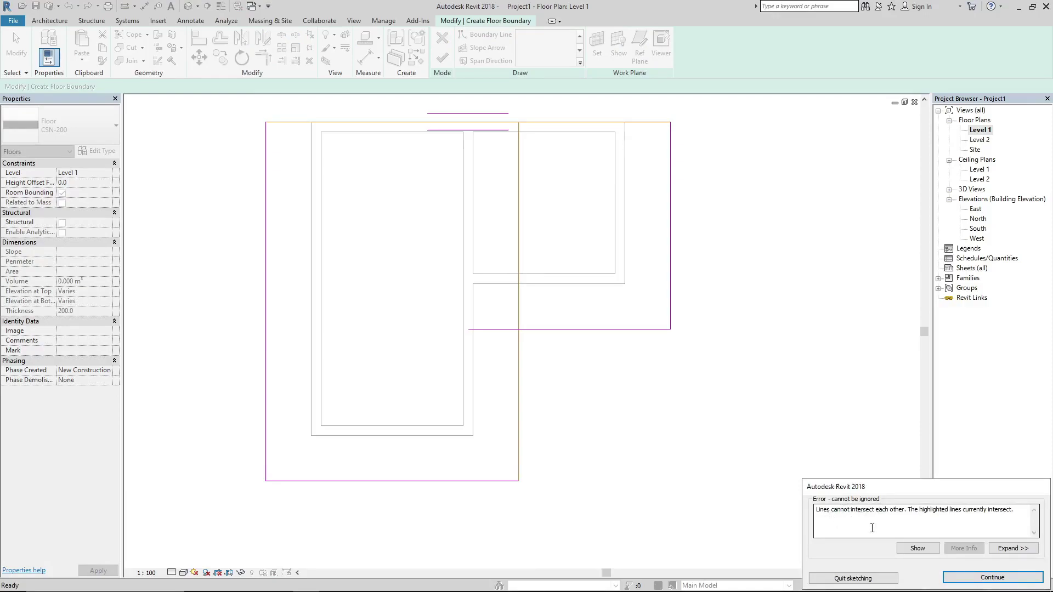
- Trim the square room's lower boundary line back to the tall room's right boundary line using Trim/Extend Single Element
{"action": "left_click", "coordinate": [952, 582]}
{"action": "key", "text": "t"}
{"action": "key", "text": "r"}
{"action": "scroll", "coordinate": [505, 339], "scroll_direction": "up", "scroll_amount": 1}
{"action": "scroll", "coordinate": [504, 342], "scroll_direction": "up", "scroll_amount": 1}
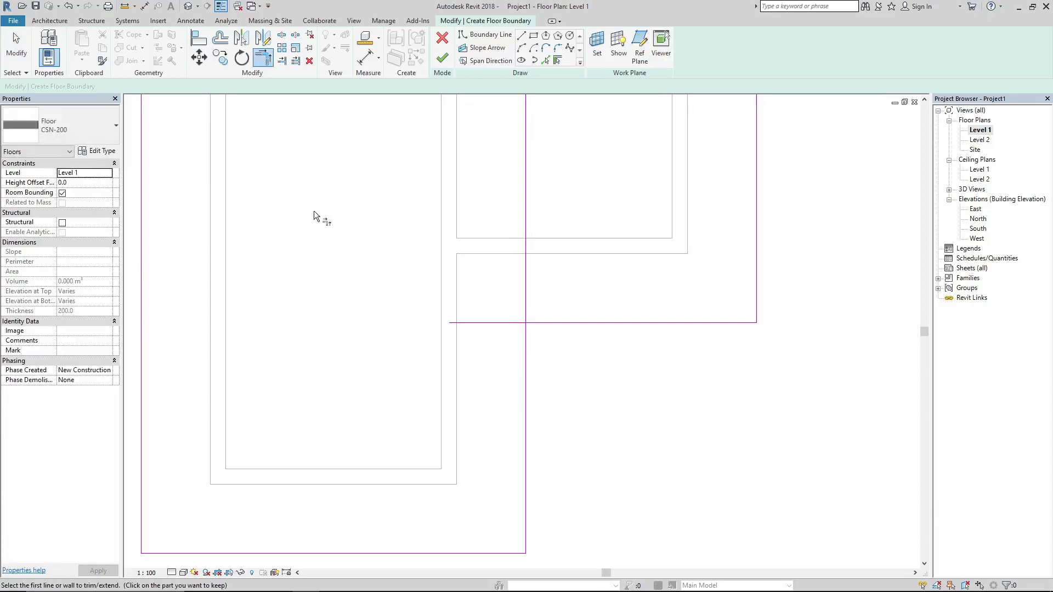
{"action": "left_click", "coordinate": [282, 61]}
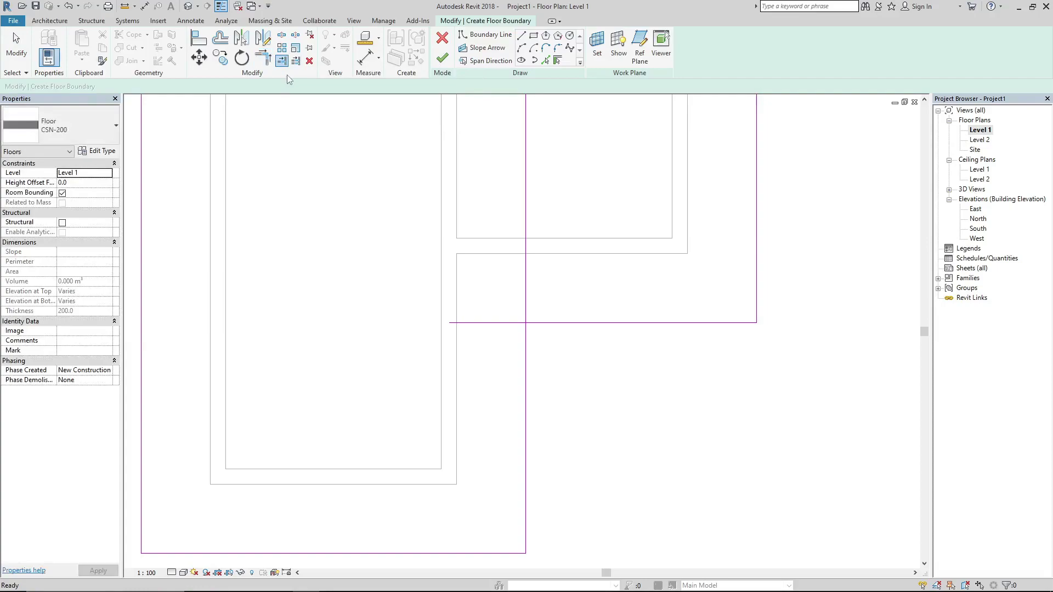
{"action": "left_click", "coordinate": [521, 294]}
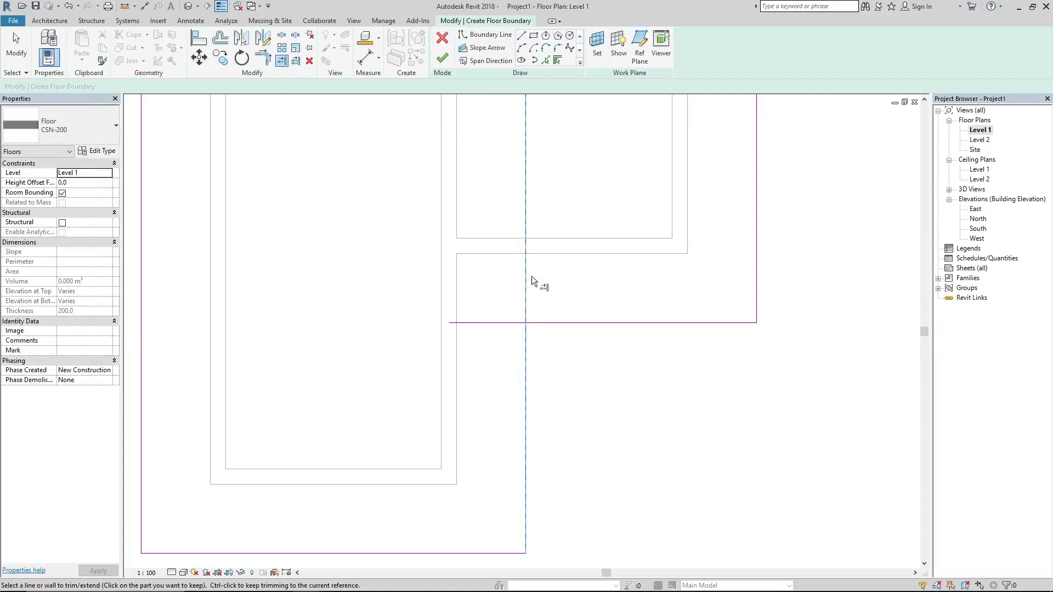
{"action": "scroll", "coordinate": [528, 261], "scroll_direction": "up", "scroll_amount": 3}
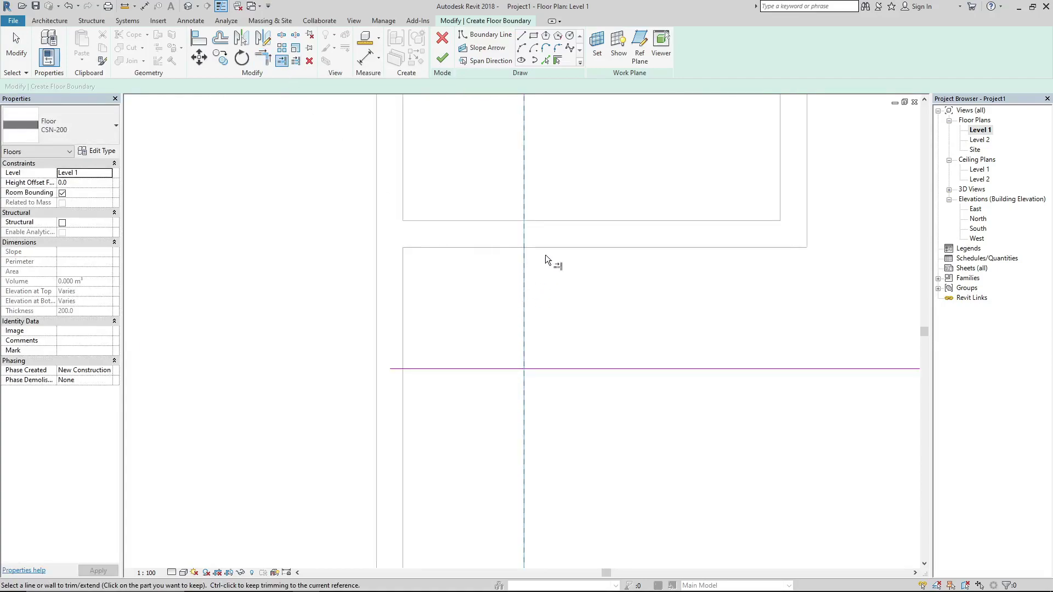
{"action": "scroll", "coordinate": [568, 367], "scroll_direction": "up", "scroll_amount": 1}
{"action": "left_click", "coordinate": [568, 367]}
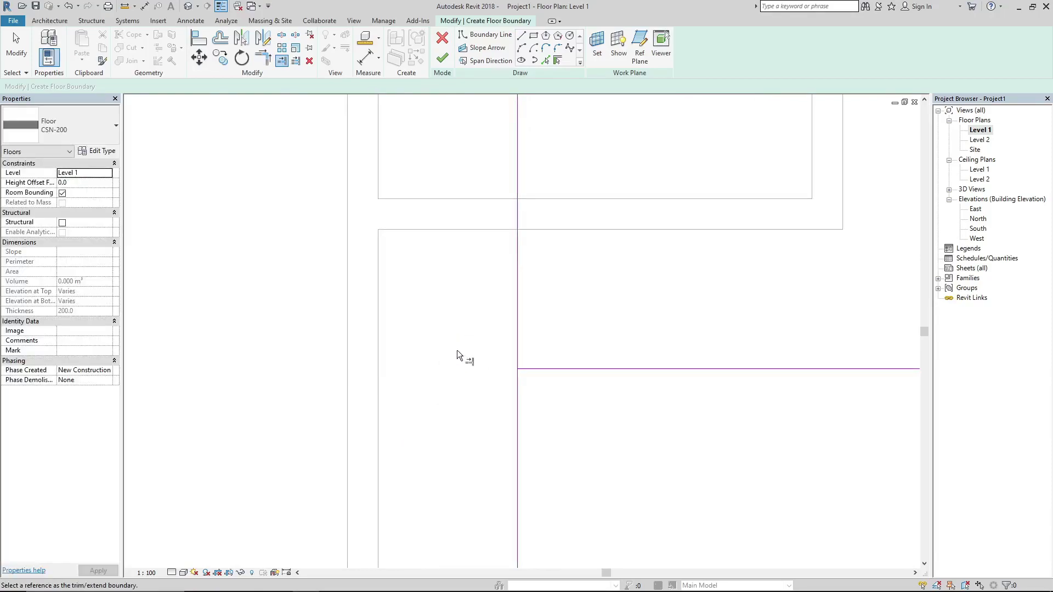
- Try to finish the floor sketch and return to sketching
{"action": "scroll", "coordinate": [392, 364], "scroll_direction": "down", "scroll_amount": 3}
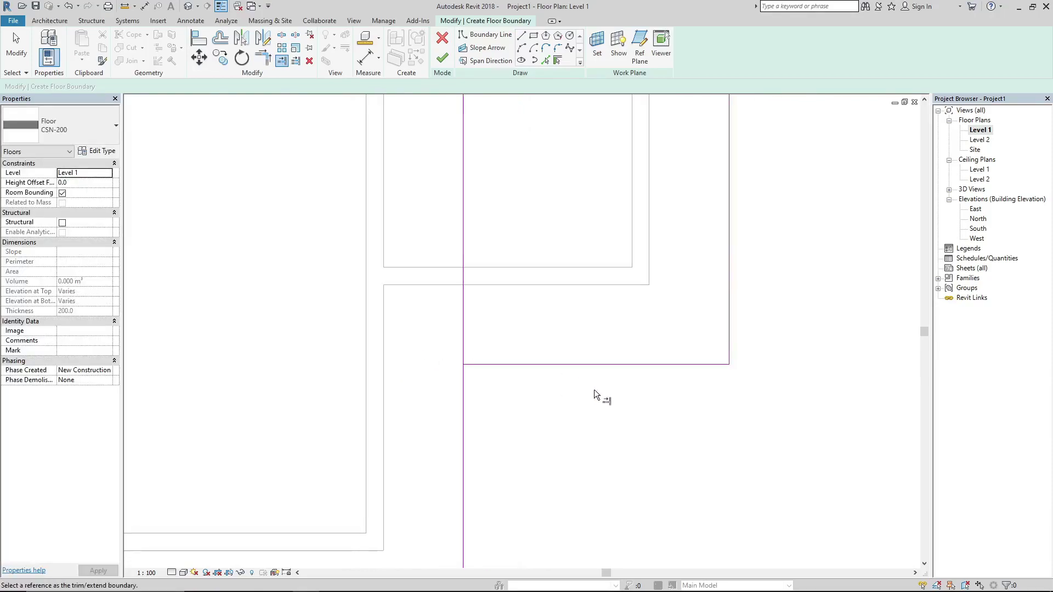
{"action": "scroll", "coordinate": [456, 362], "scroll_direction": "up", "scroll_amount": 2}
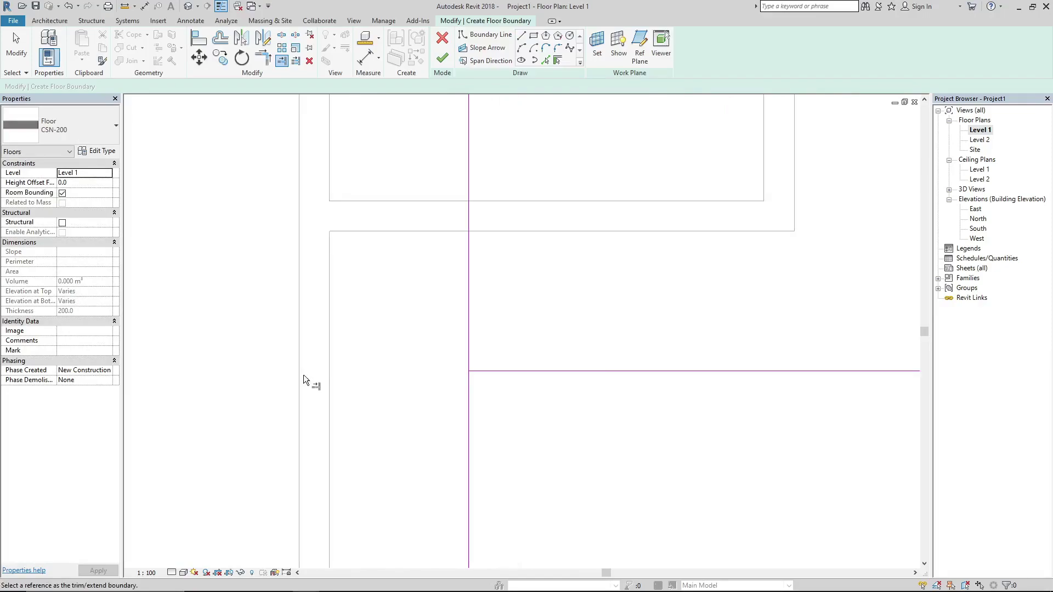
{"action": "scroll", "coordinate": [432, 395], "scroll_direction": "down", "scroll_amount": 2}
{"action": "scroll", "coordinate": [507, 480], "scroll_direction": "down", "scroll_amount": 2}
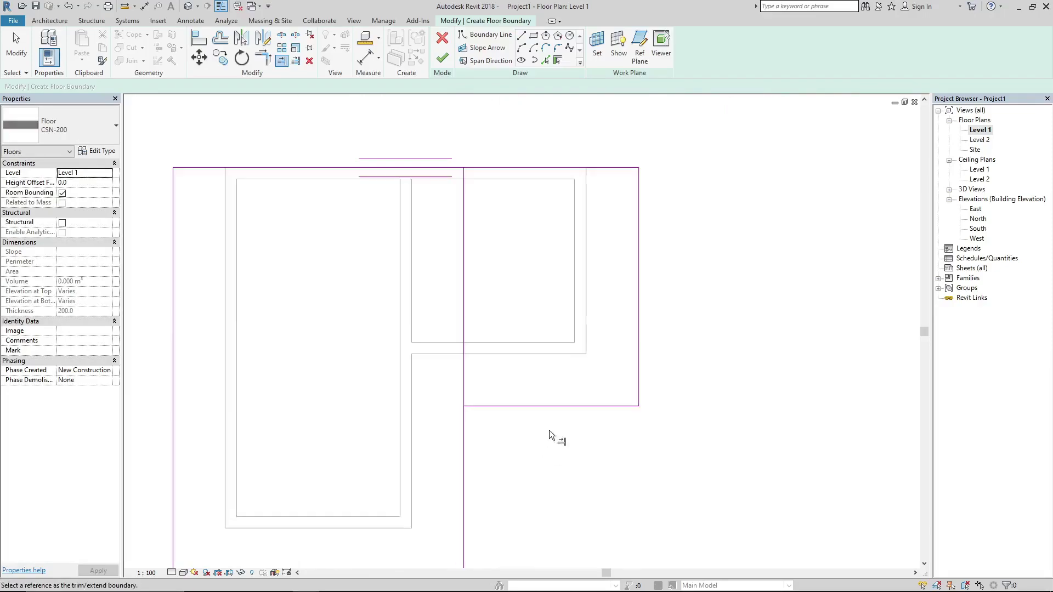
{"action": "left_click", "coordinate": [442, 58]}
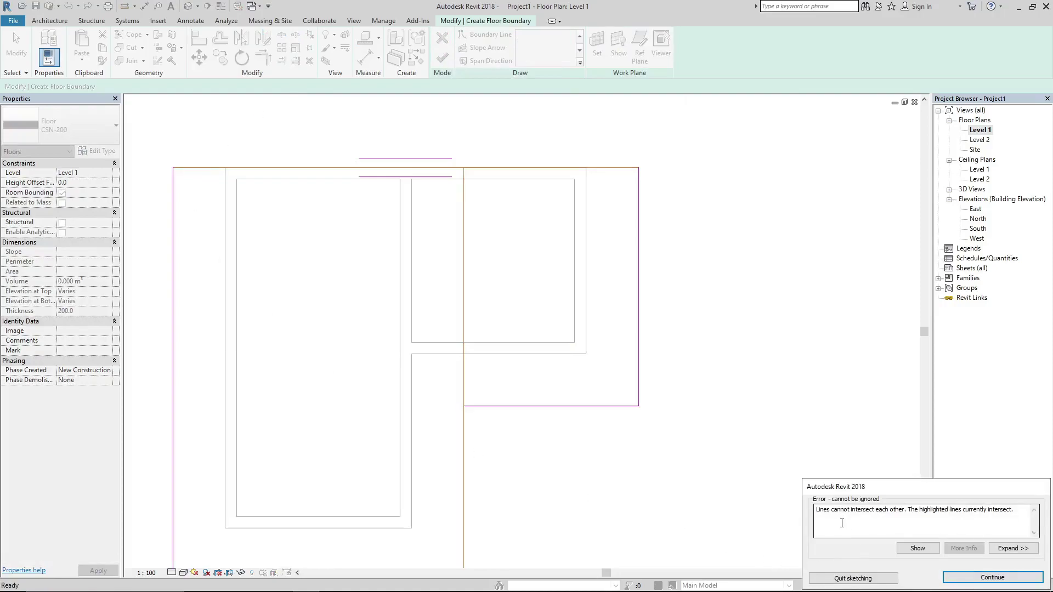
{"action": "left_click", "coordinate": [992, 578]}
- Trim the tall room's right boundary line at the square room's lower boundary line, keeping its lower part, and finish the floor sketch
{"action": "key", "text": "t"}
{"action": "key", "text": "r"}
{"action": "scroll", "coordinate": [495, 320], "scroll_direction": "down", "scroll_amount": 3}
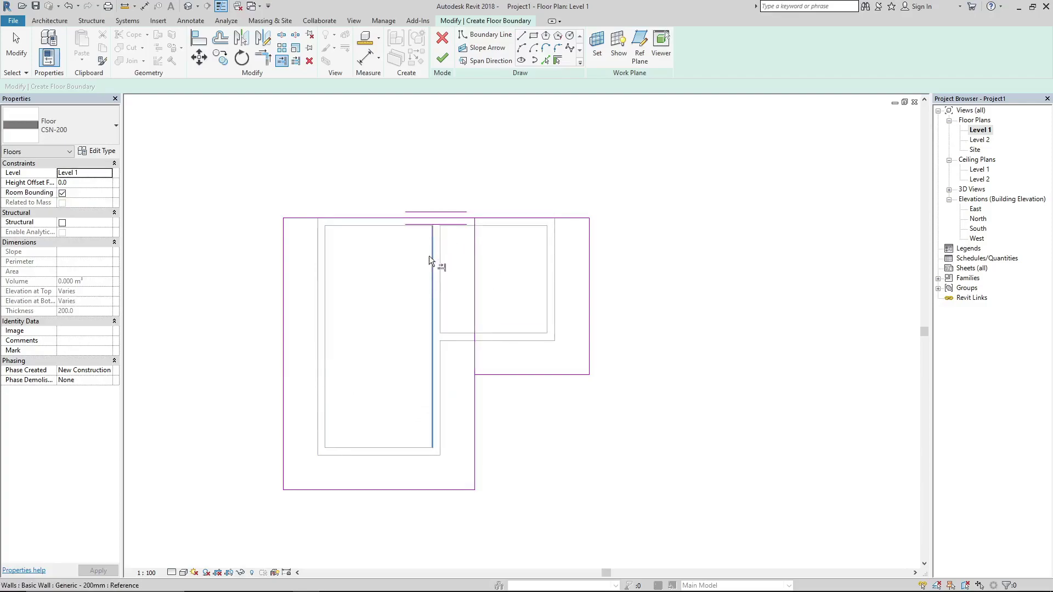
{"action": "left_click", "coordinate": [513, 375]}
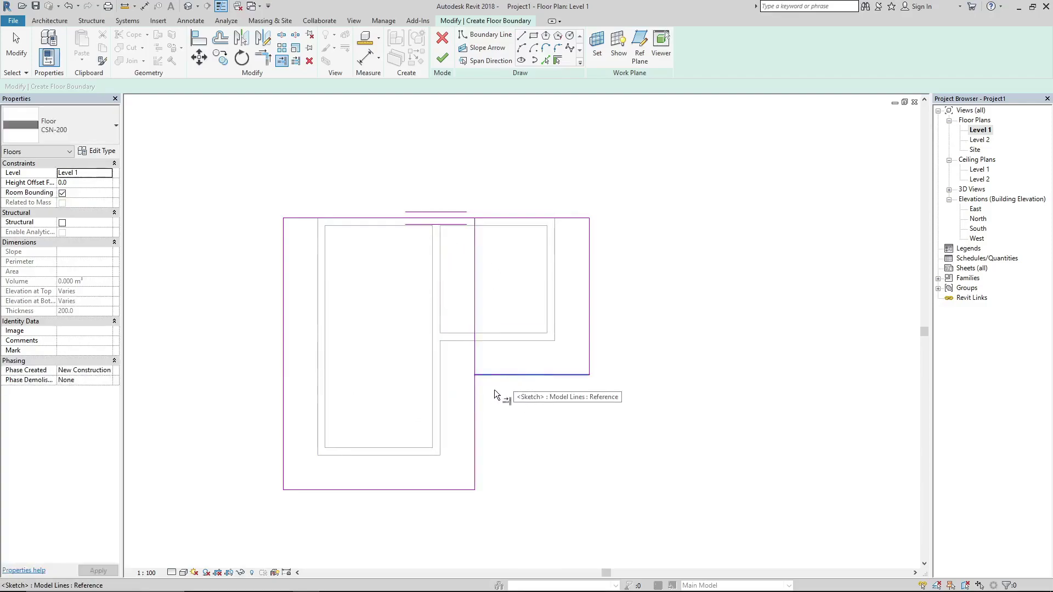
{"action": "left_click", "coordinate": [475, 419]}
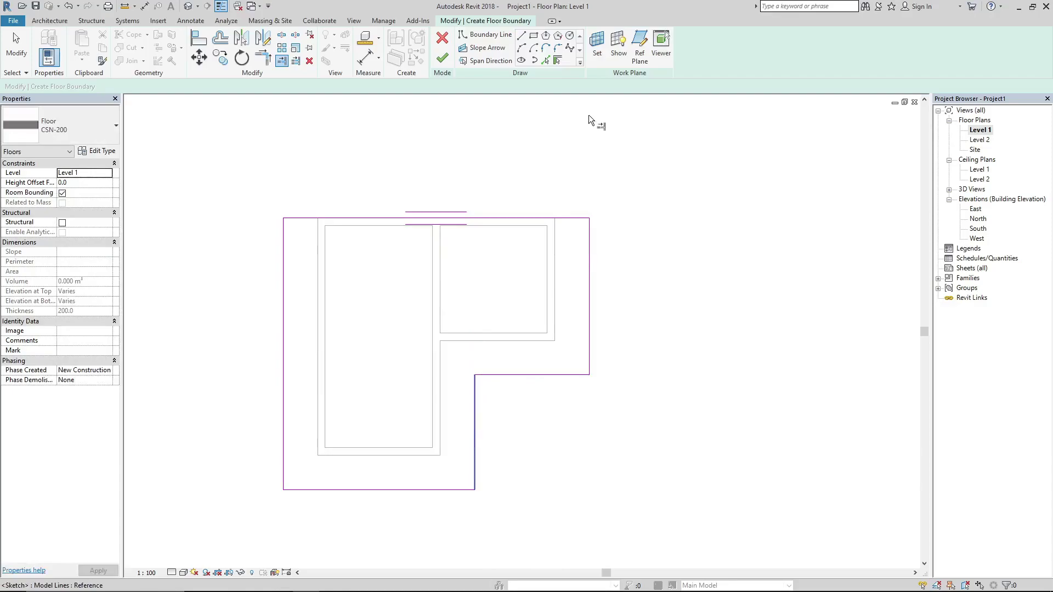
{"action": "left_click", "coordinate": [442, 58]}
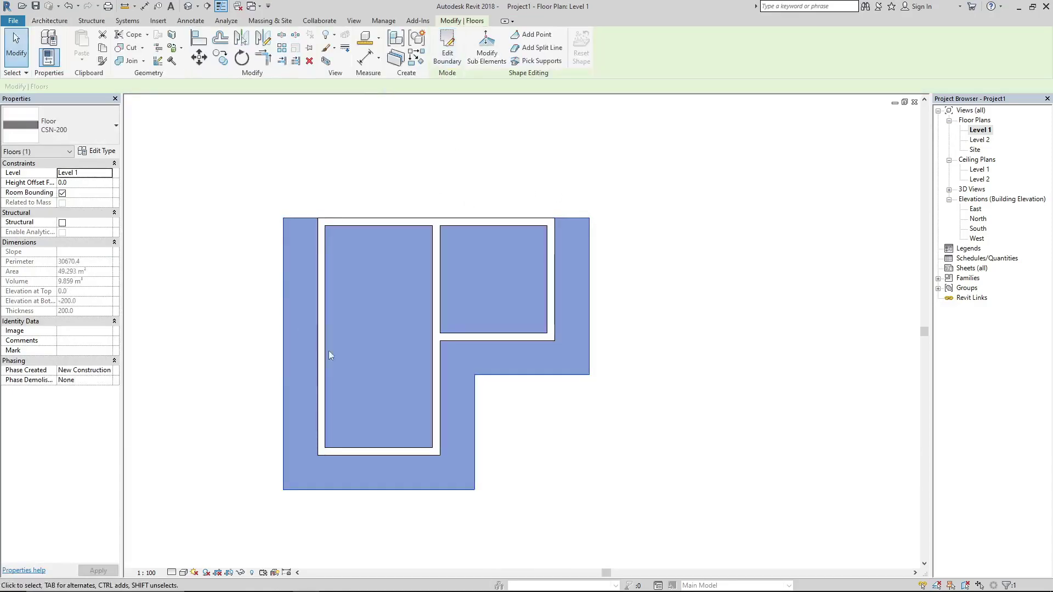
- Open the default 3D view and start editing the CSN-200 floor's boundary, looking from the top
{"action": "left_click", "coordinate": [192, 6]}
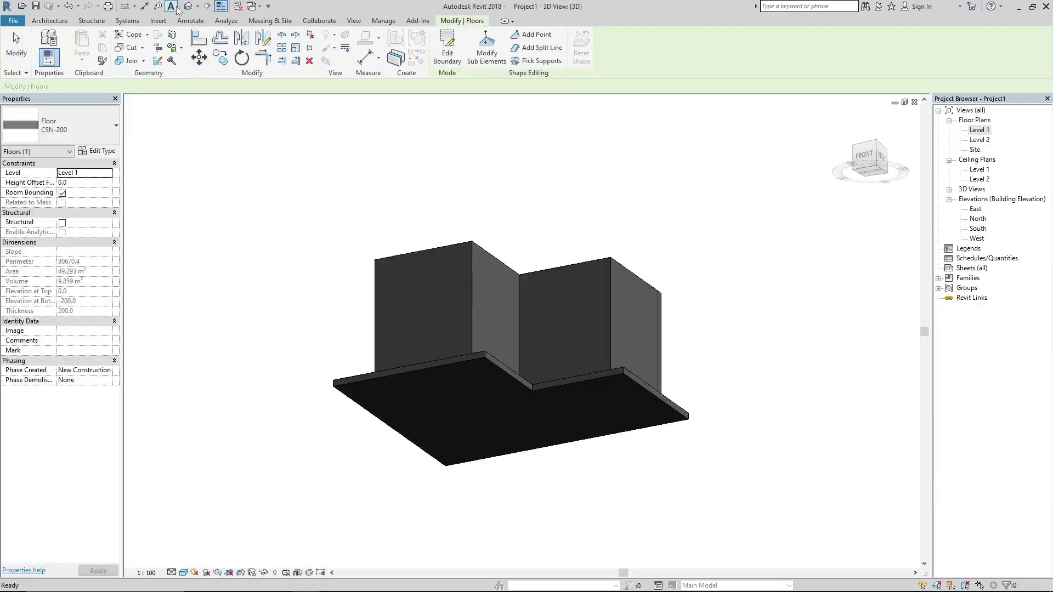
{"action": "middle_click_drag", "start_coordinate": [729, 206], "coordinate": [615, 543], "text": "shift"}
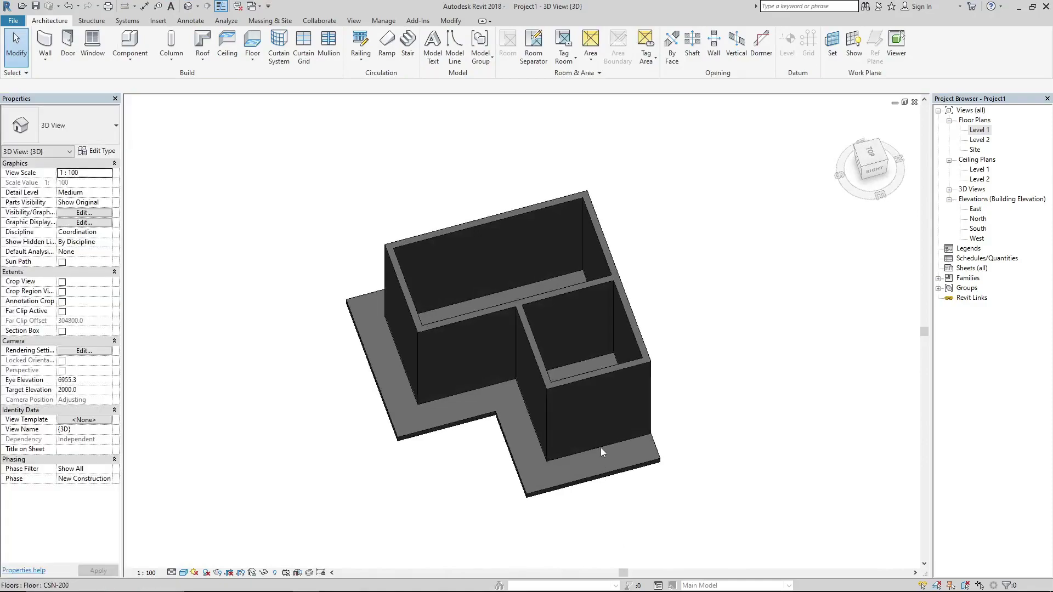
{"action": "left_click", "coordinate": [529, 494]}
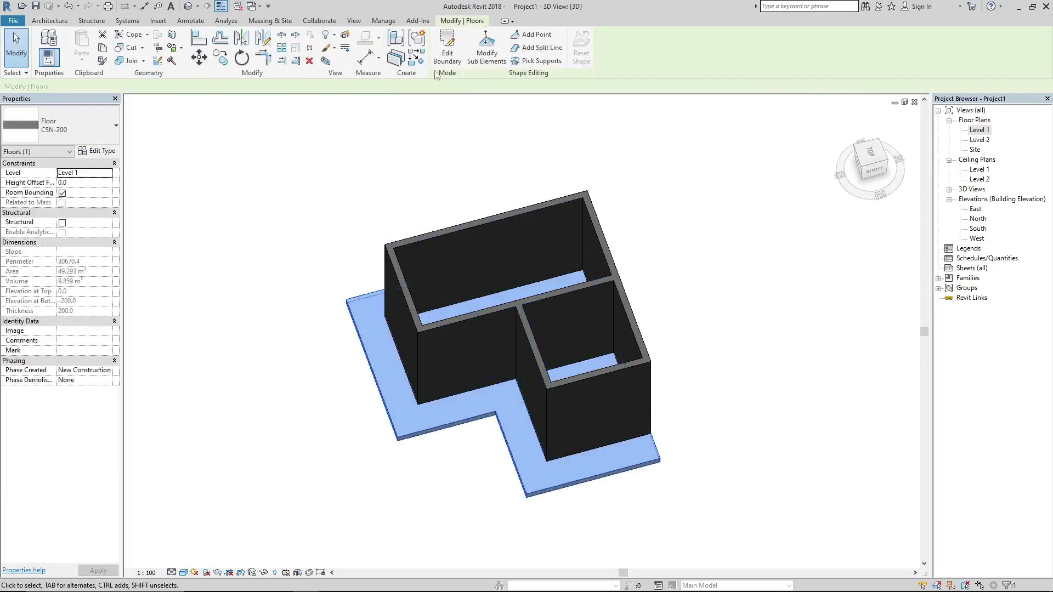
{"action": "left_click", "coordinate": [448, 41]}
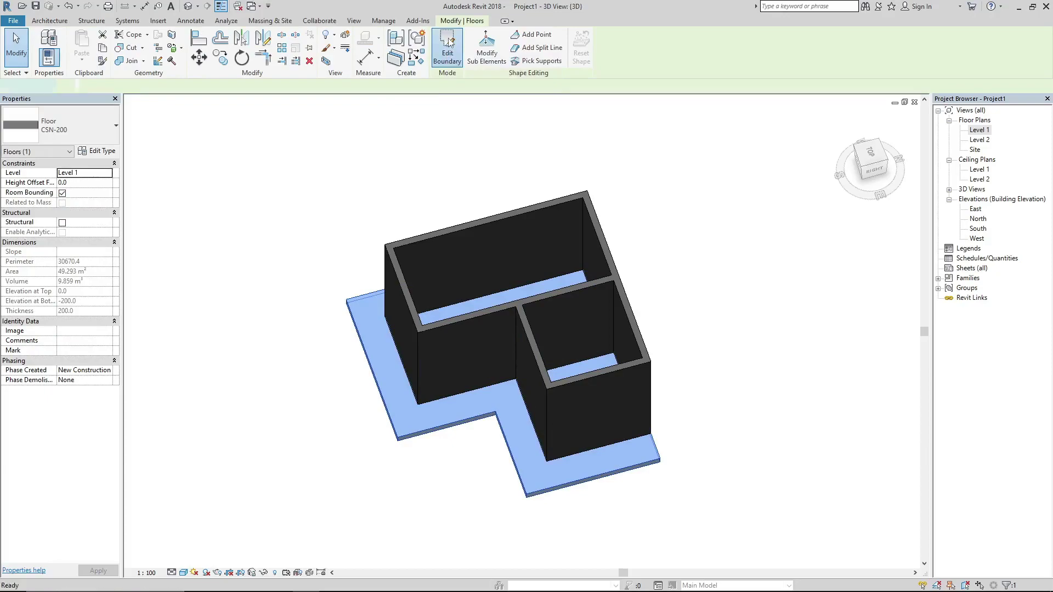
{"action": "left_click", "coordinate": [870, 156]}
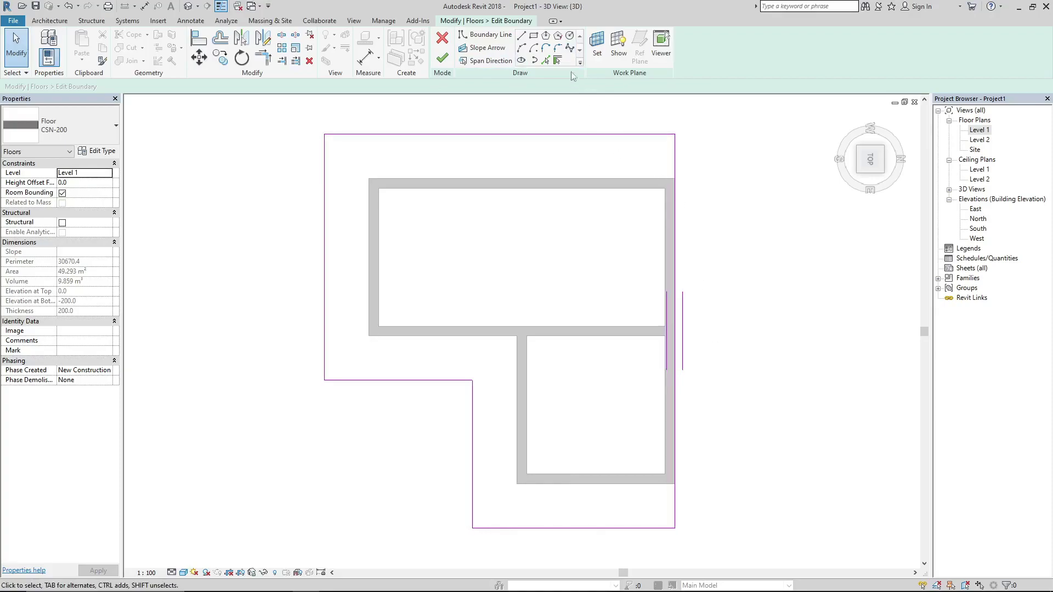
- Sketch two circular openings of about 900 mm and 1100 mm radius inside the larger room and finish the floor boundary
{"action": "left_click", "coordinate": [571, 36]}
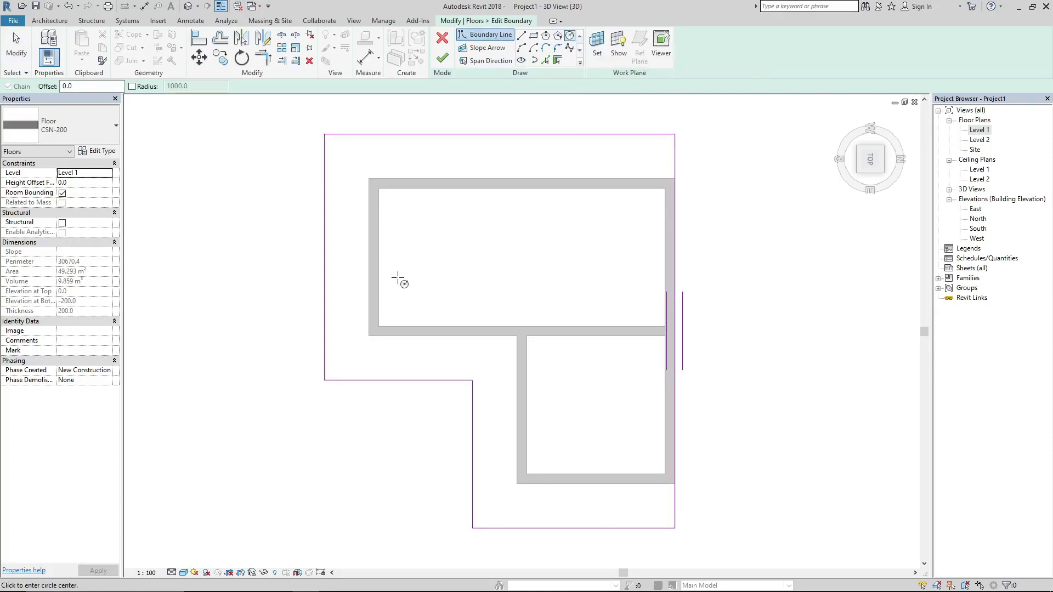
{"action": "left_click", "coordinate": [460, 242]}
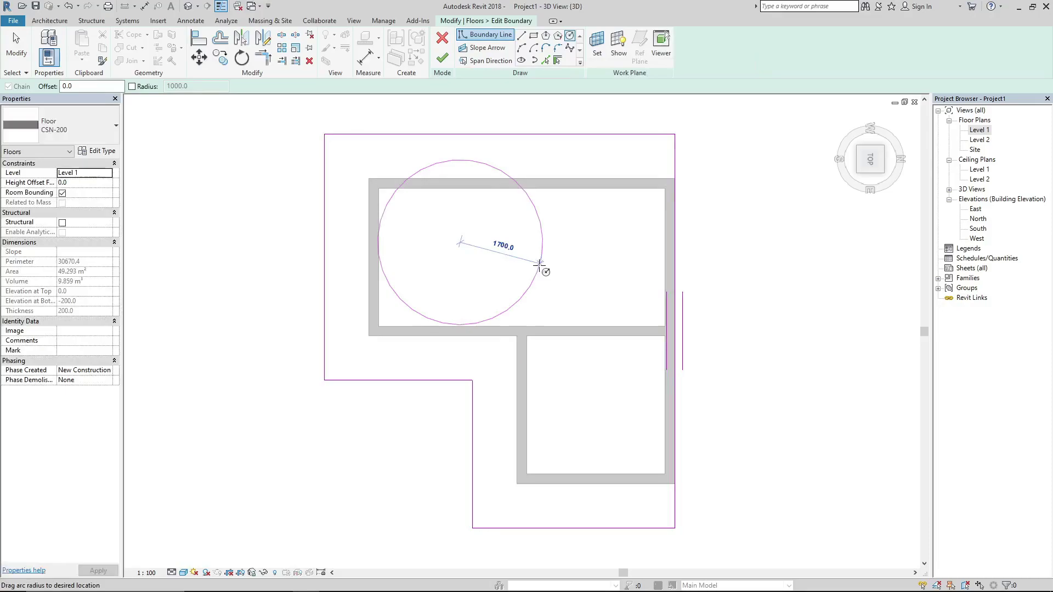
{"action": "left_click", "coordinate": [502, 251]}
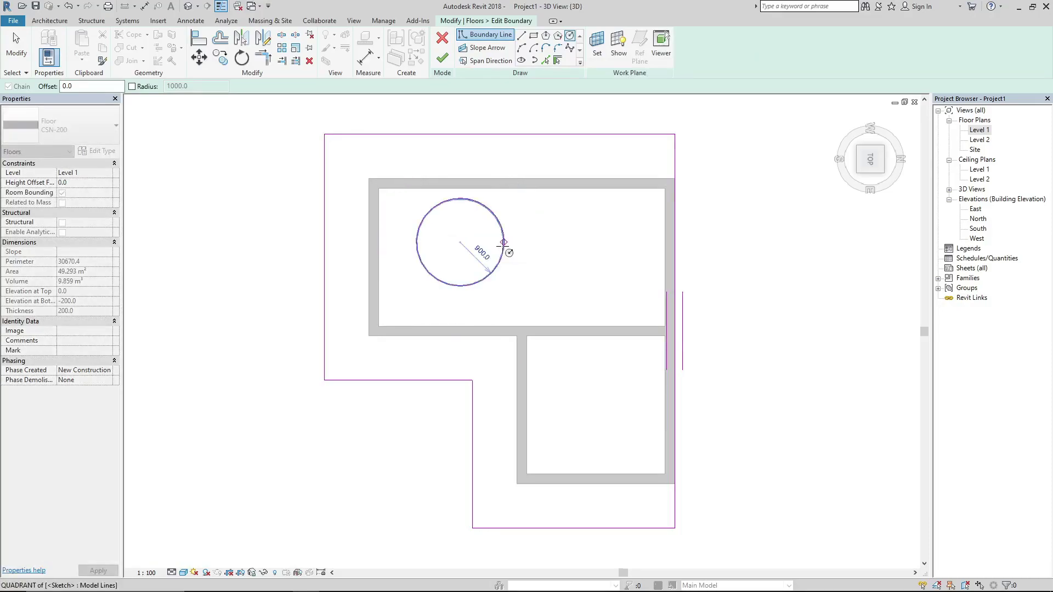
{"action": "left_click", "coordinate": [599, 260]}
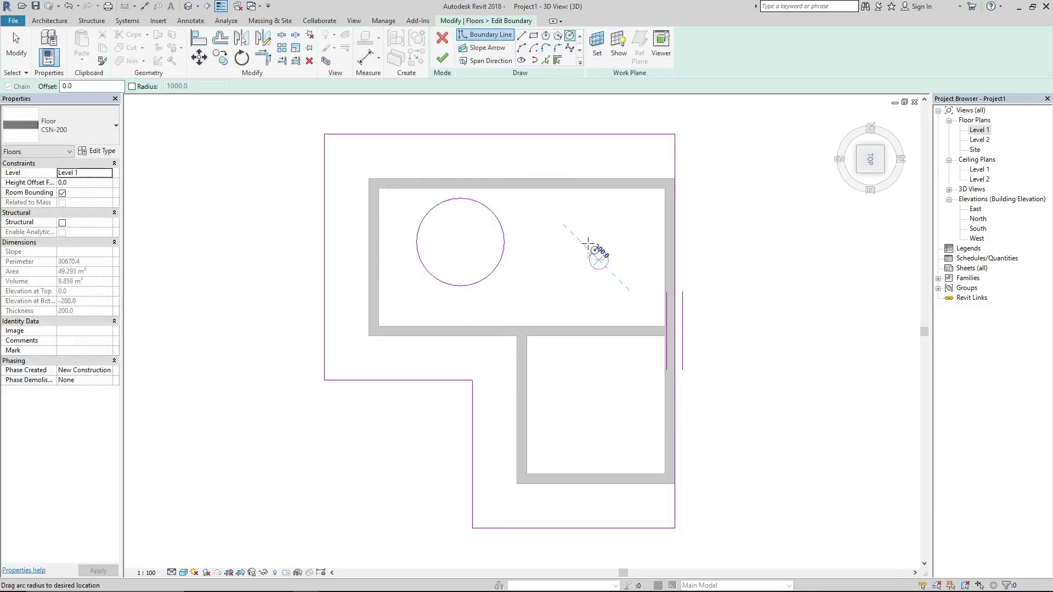
{"action": "left_click", "coordinate": [570, 219]}
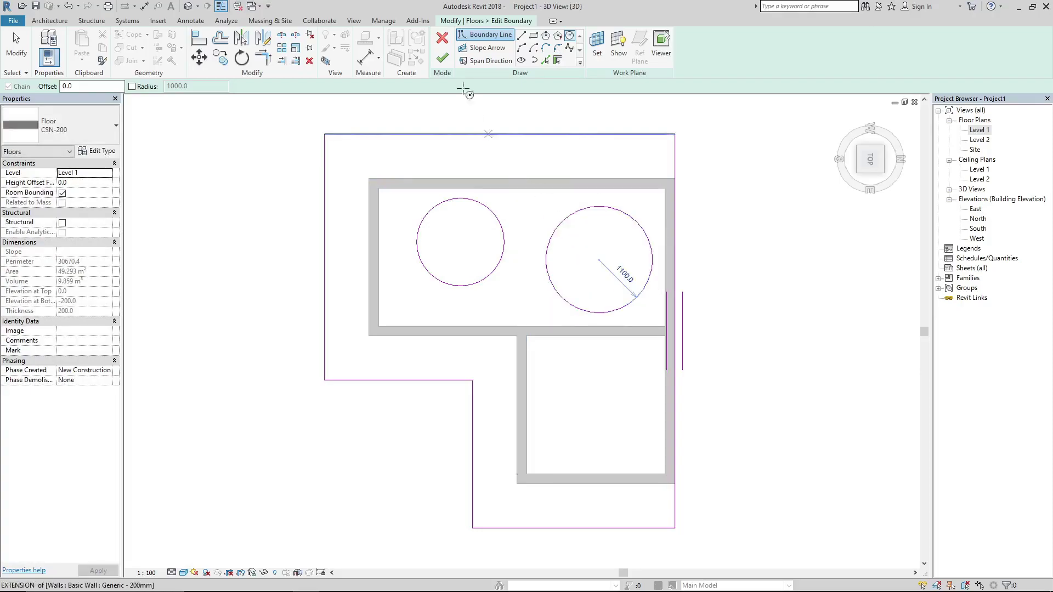
{"action": "left_click", "coordinate": [443, 59]}
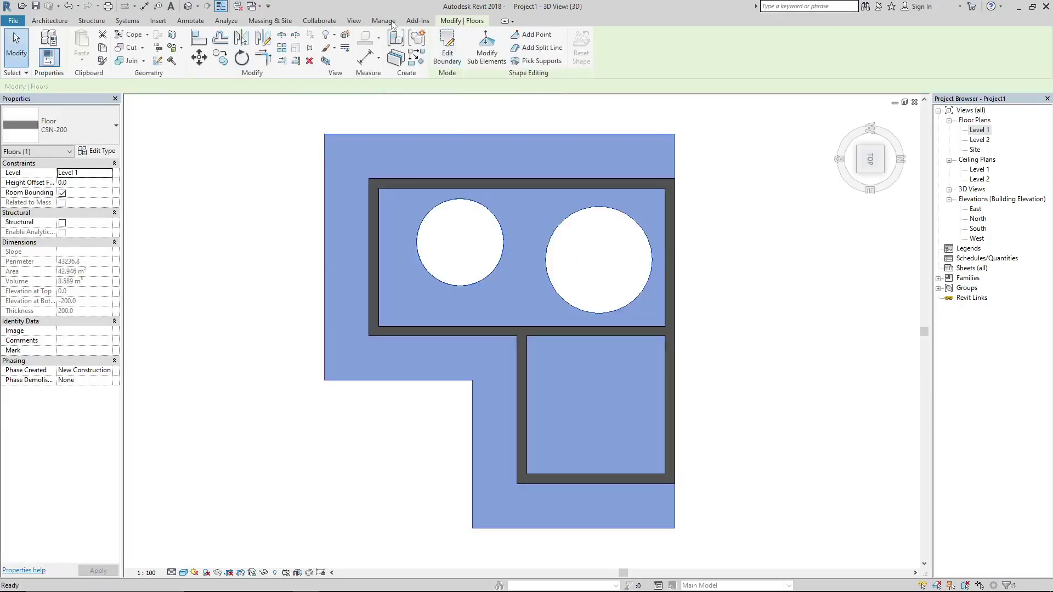
- Check the floor openings in 3D and reopen the floor's boundary for editing in the top view
{"action": "left_click", "coordinate": [196, 9]}
{"action": "middle_click_drag", "start_coordinate": [267, 483], "coordinate": [522, 479], "text": "shift"}
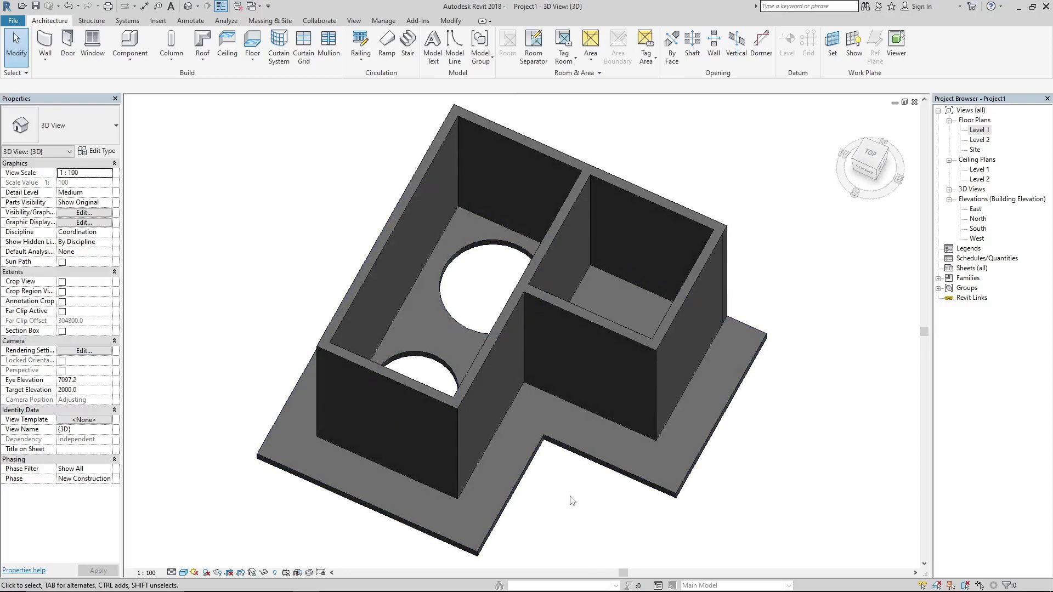
{"action": "middle_click_drag", "start_coordinate": [572, 500], "coordinate": [526, 458], "text": "shift"}
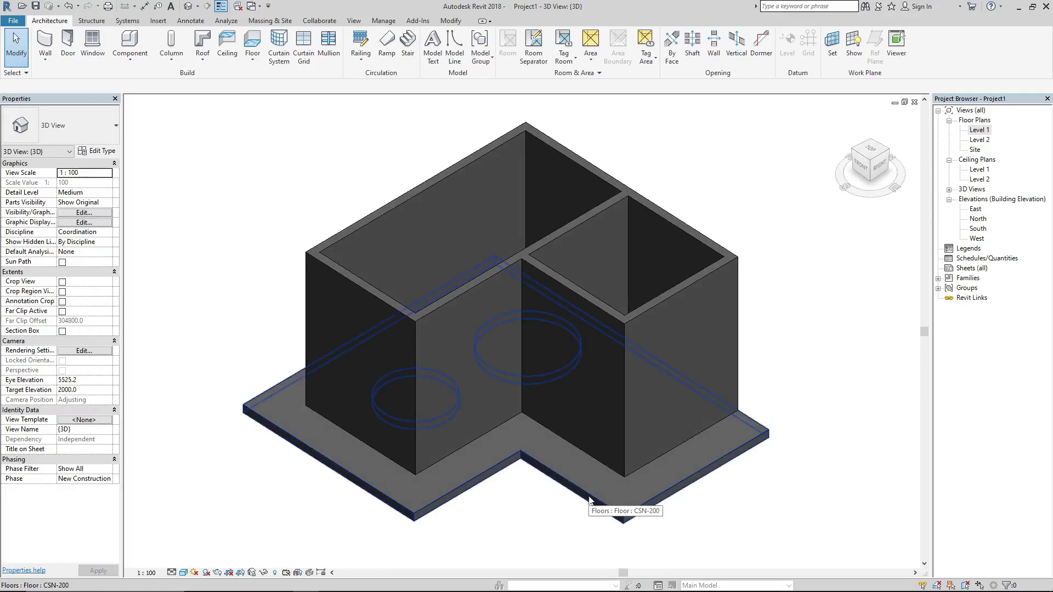
{"action": "double_click", "coordinate": [590, 499]}
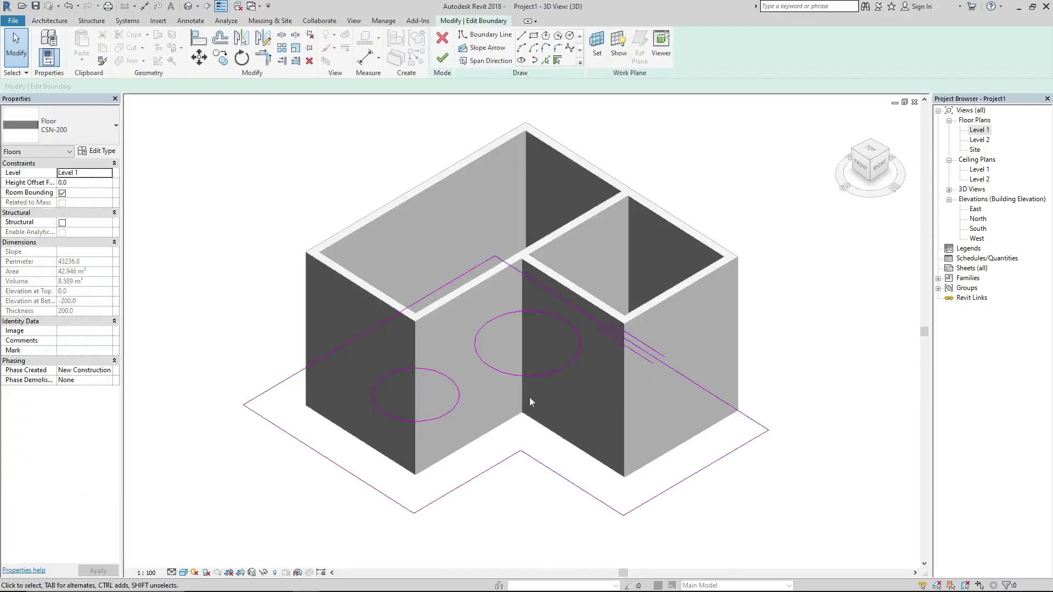
{"action": "left_click", "coordinate": [872, 152]}
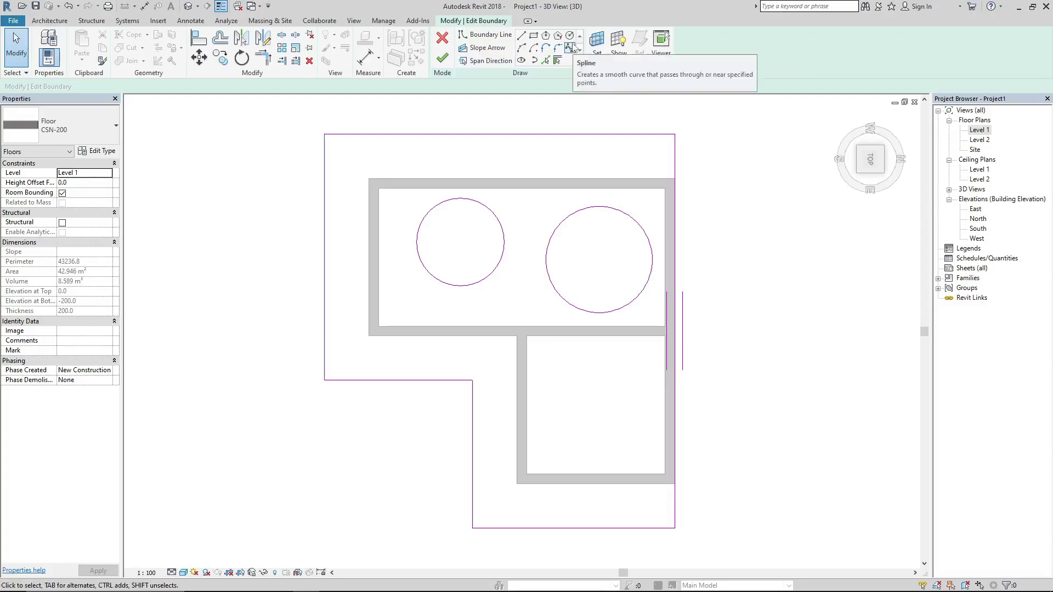
- Draw a start-end-radius arc of about 4016 mm radius joining the two outer corners across the L-shaped boundary's recess
{"action": "left_click", "coordinate": [522, 49]}
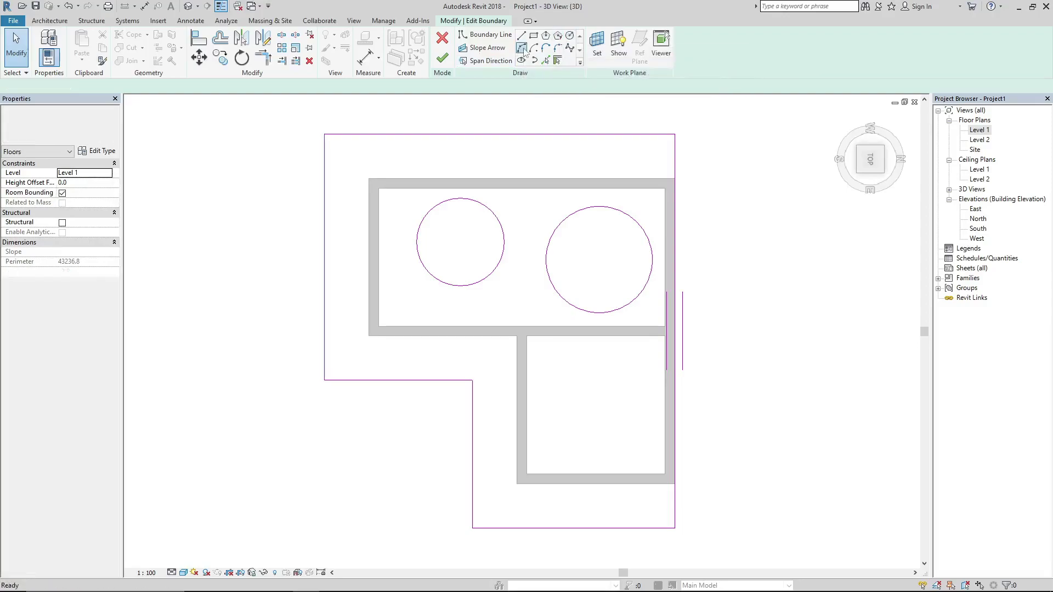
{"action": "left_click", "coordinate": [321, 379]}
{"action": "scroll", "coordinate": [322, 378], "scroll_direction": "down", "scroll_amount": 2}
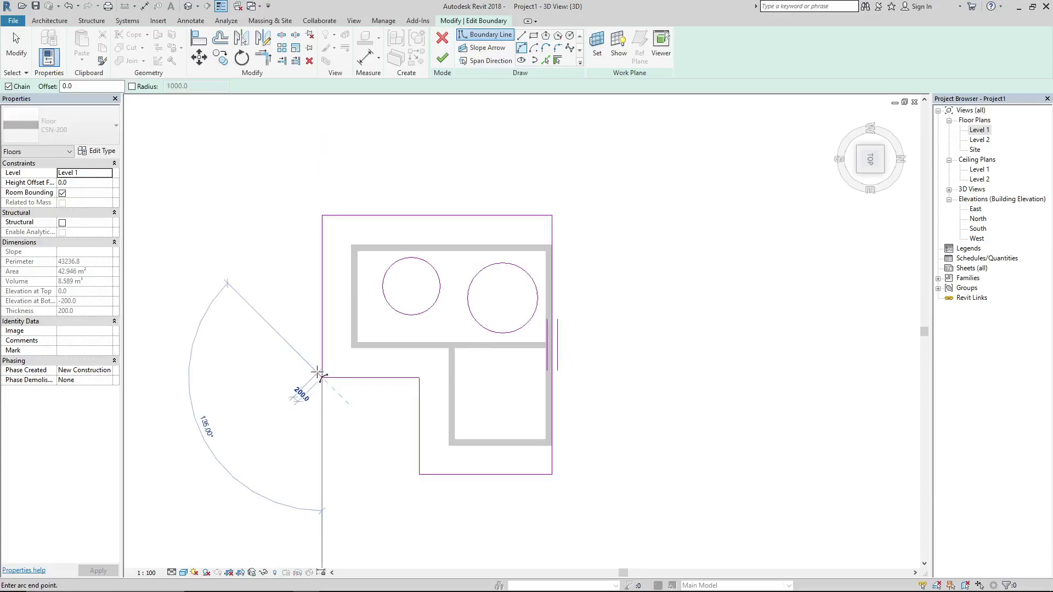
{"action": "left_click", "coordinate": [554, 471]}
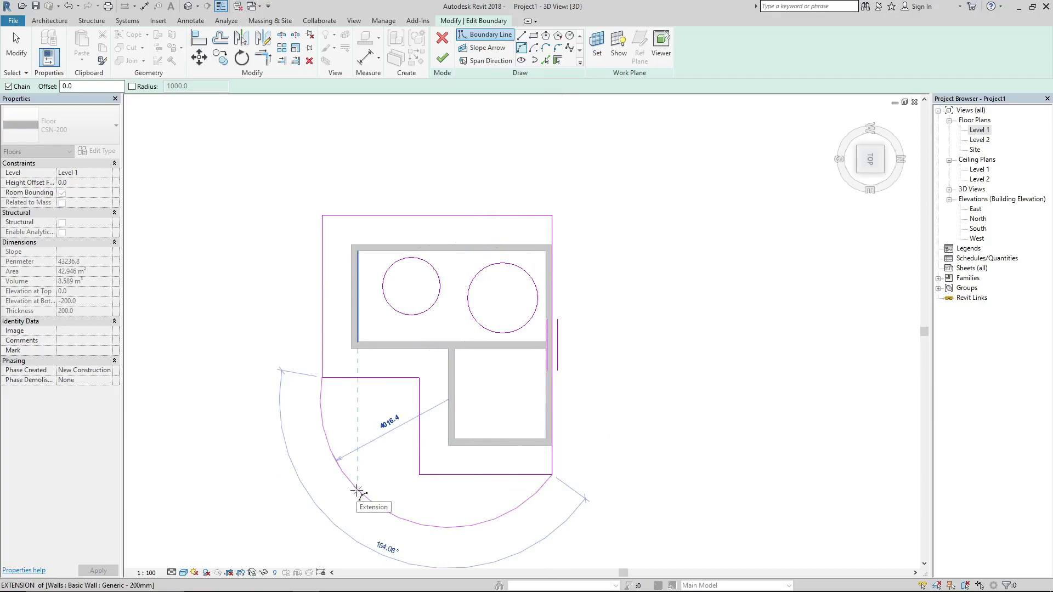
{"action": "left_click", "coordinate": [357, 492]}
{"action": "key", "text": "Escape"}
{"action": "key", "text": "Escape"}
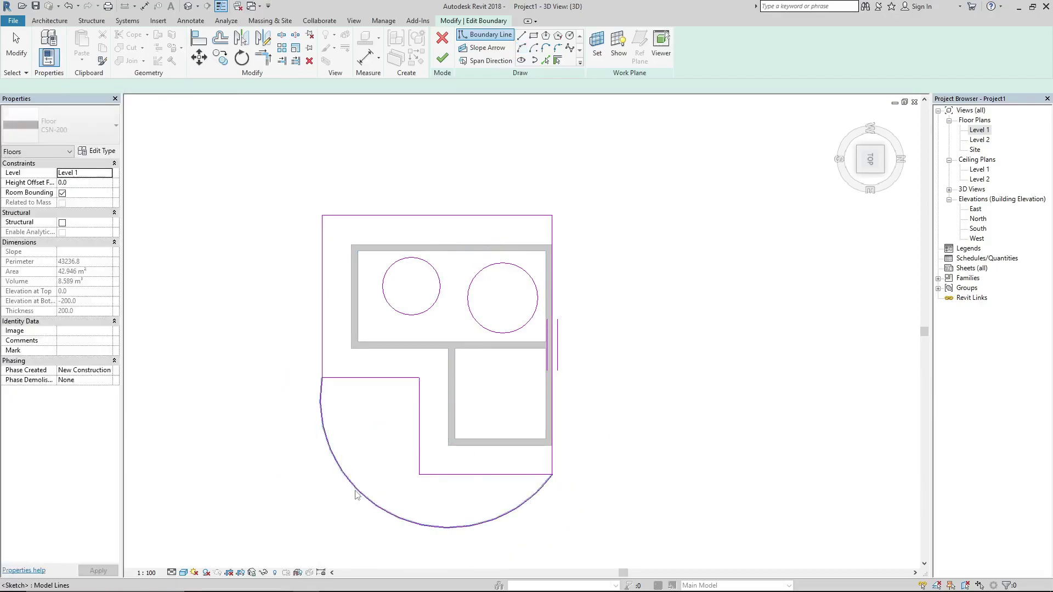
- Delete the three straight boundary lines of the stepped recess enclosed by the new arc
{"action": "left_click", "coordinate": [430, 475]}
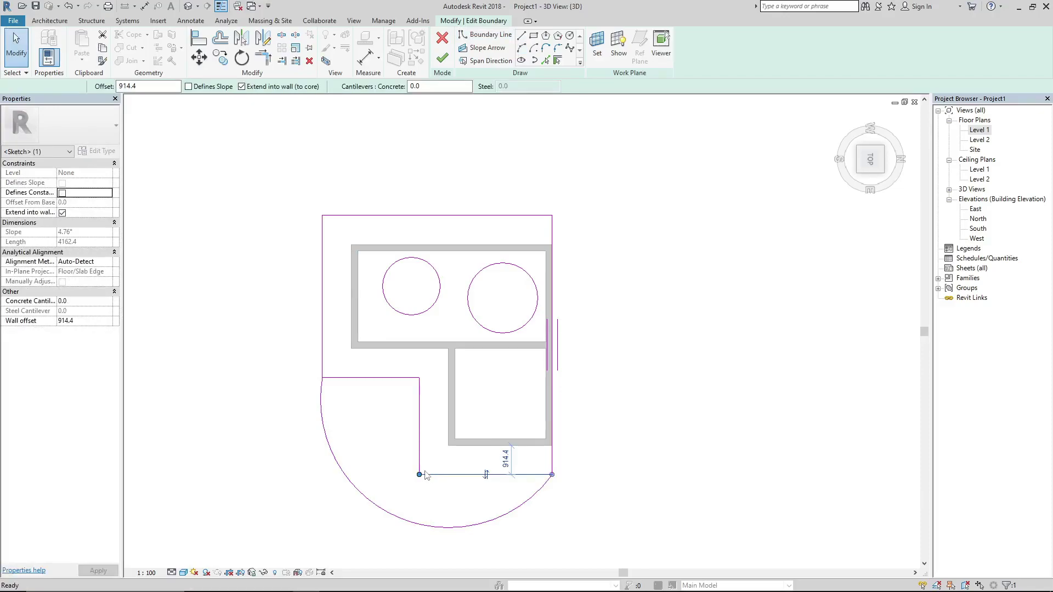
{"action": "key", "text": "Delete"}
{"action": "left_click", "coordinate": [419, 450]}
{"action": "key", "text": "Delete"}
{"action": "left_click", "coordinate": [396, 380]}
{"action": "key", "text": "Delete"}
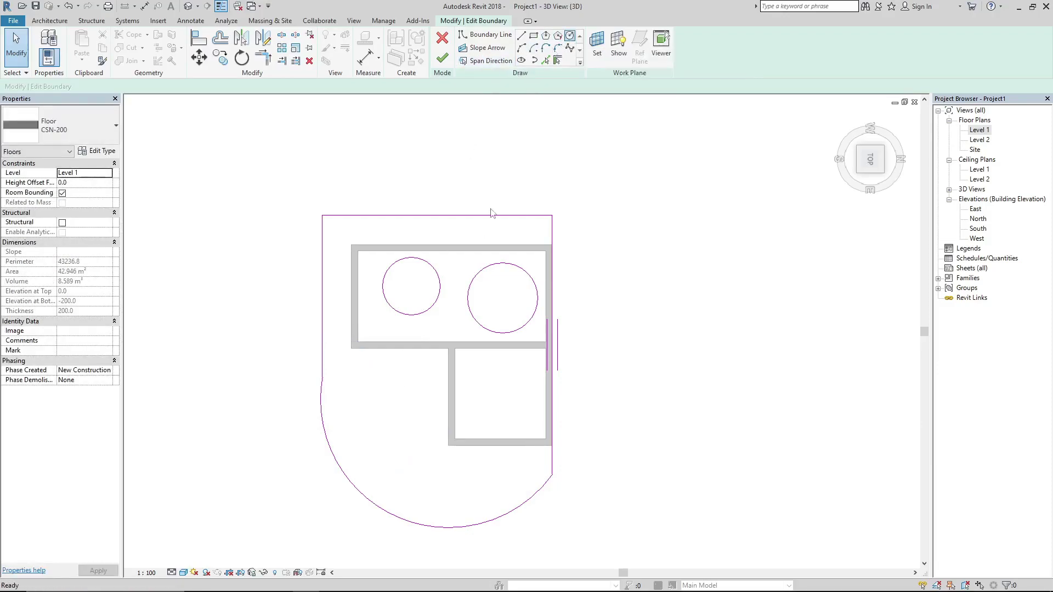
- Sketch two rectangular openings outside the rooms, about 700 mm deep and about 1900 by 800 mm, and finish the floor boundary
{"action": "left_click", "coordinate": [484, 35]}
{"action": "left_click", "coordinate": [533, 36]}
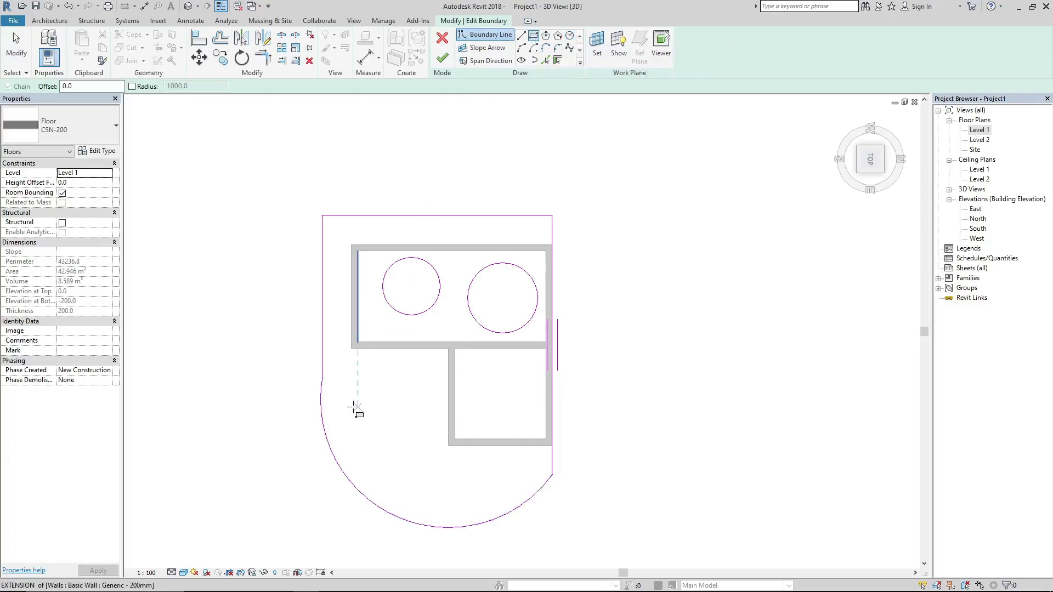
{"action": "left_click", "coordinate": [402, 429]}
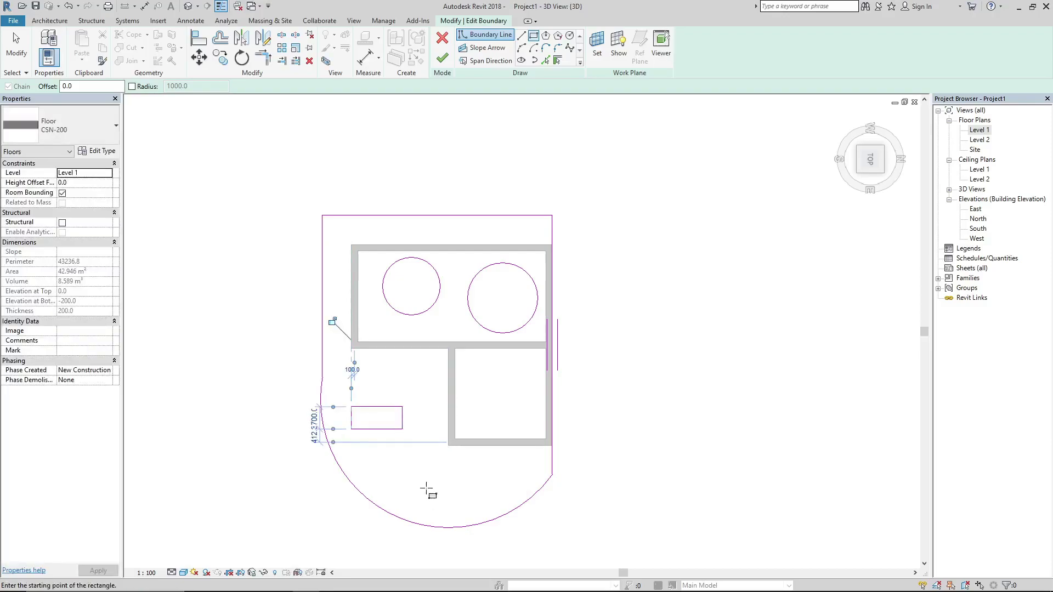
{"action": "left_click", "coordinate": [448, 497]}
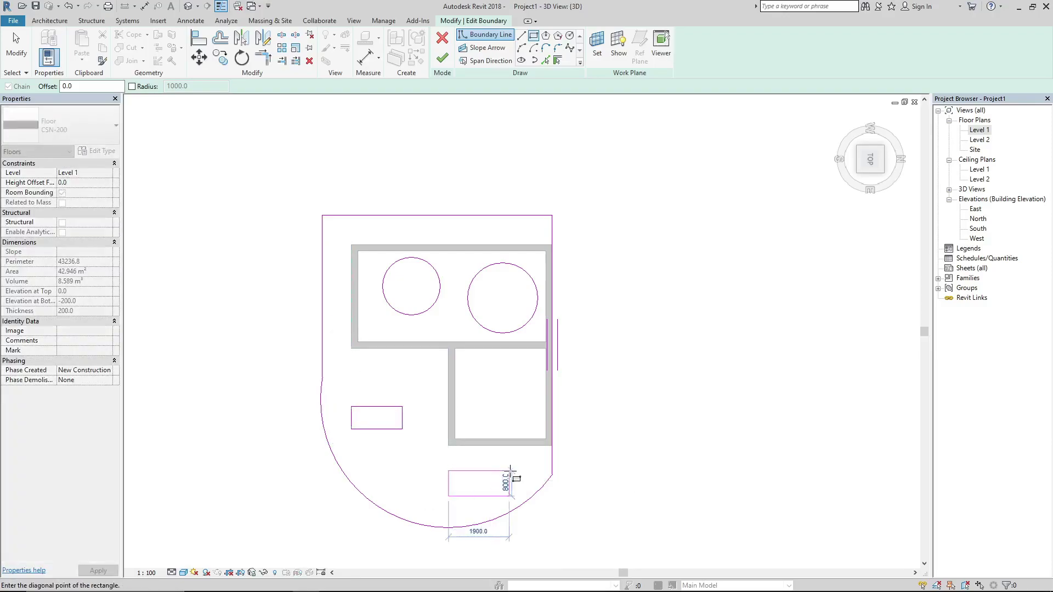
{"action": "left_click", "coordinate": [510, 471]}
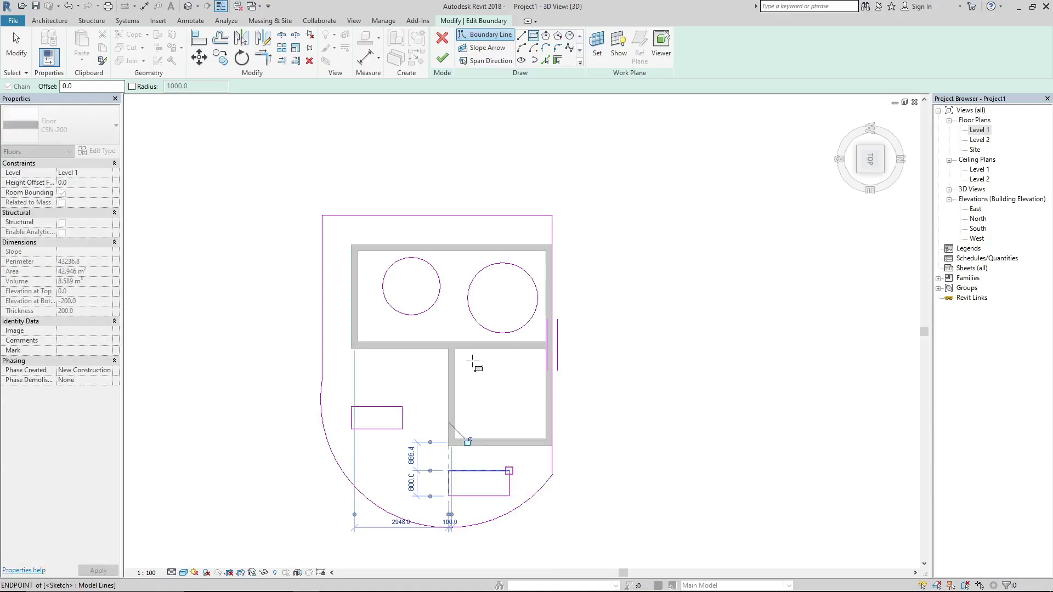
{"action": "left_click", "coordinate": [442, 57]}
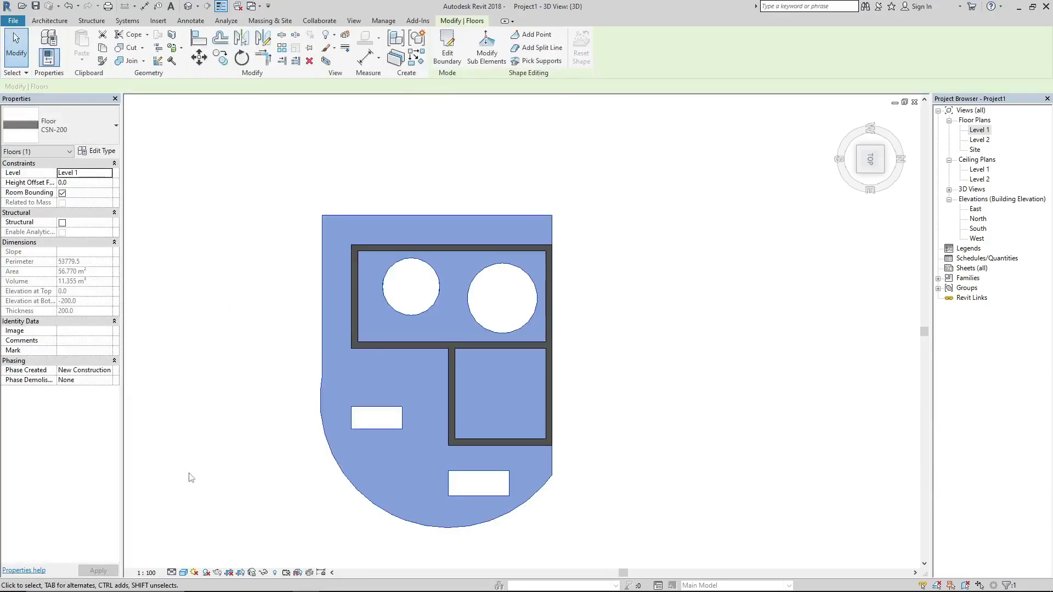
- Check the floor's rectangular openings in 3D and reopen the floor's boundary for editing in the top view
{"action": "middle_click_drag", "start_coordinate": [192, 495], "coordinate": [324, 338], "text": "shift"}
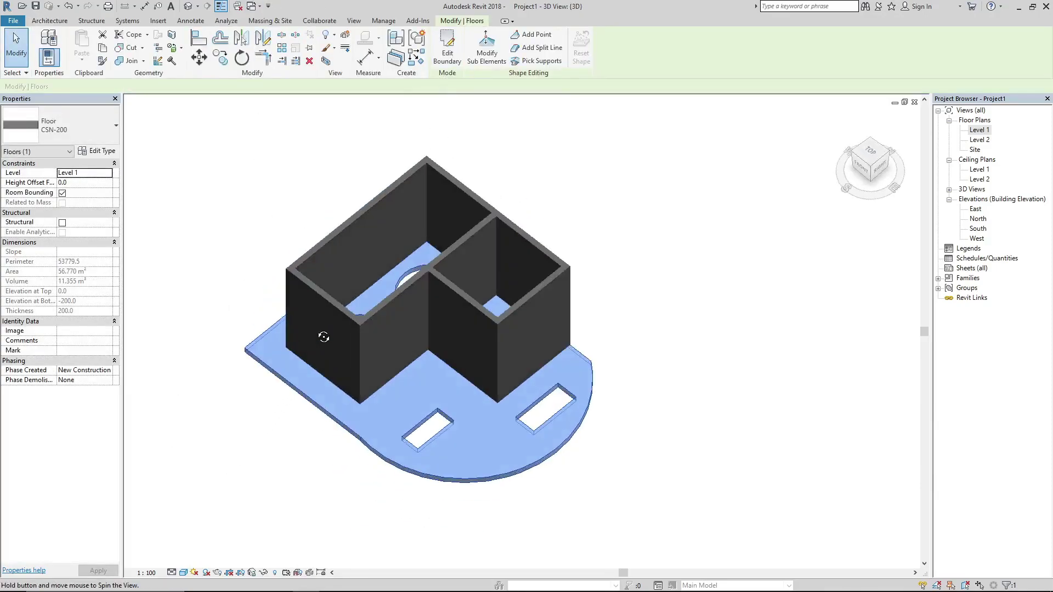
{"action": "left_click", "coordinate": [726, 415]}
{"action": "middle_click_drag", "start_coordinate": [704, 405], "coordinate": [602, 503], "text": "shift"}
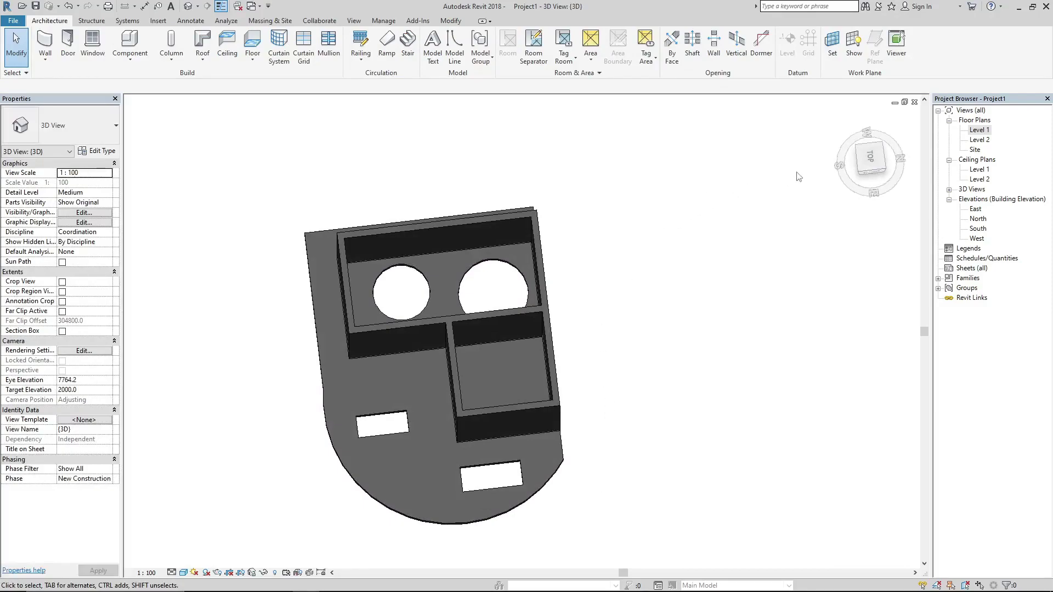
{"action": "double_click", "coordinate": [485, 524]}
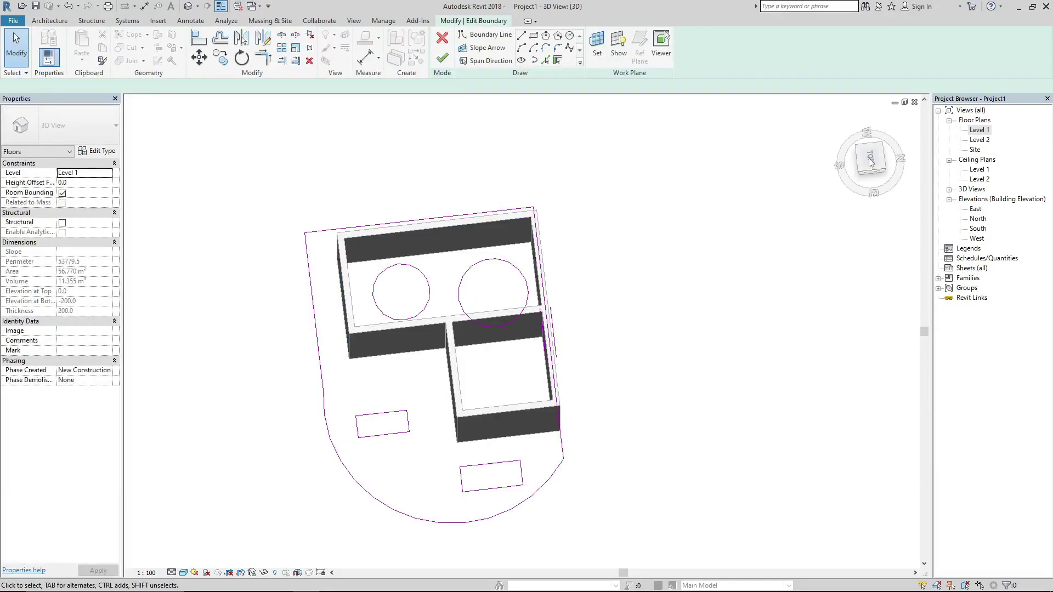
{"action": "left_click", "coordinate": [869, 160]}
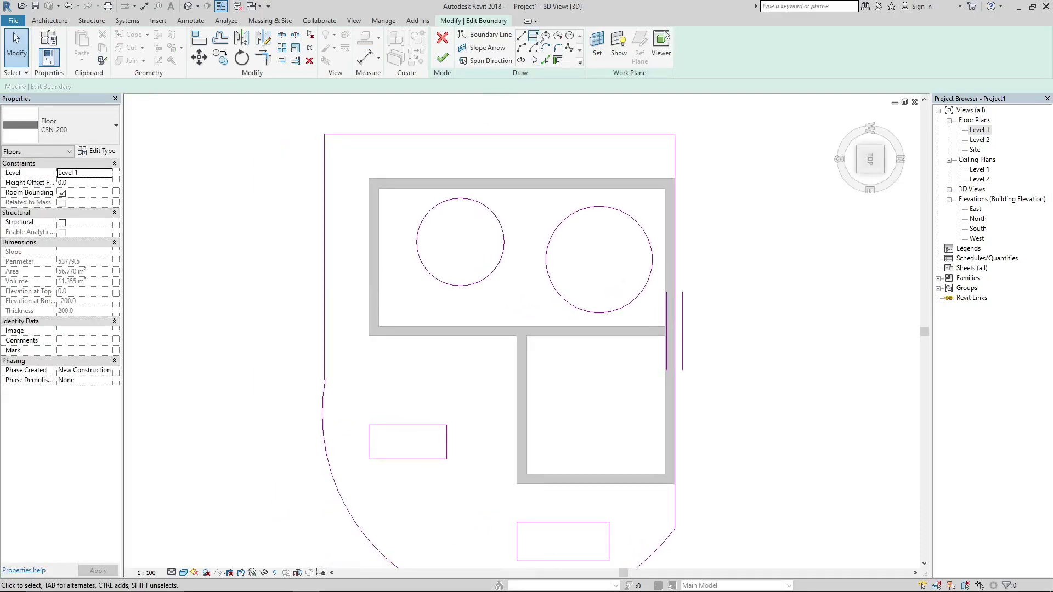
- Sketch a rectangle of about 1700 by 620 mm inside the 1900 by 800 mm rectangular opening
{"action": "scroll", "coordinate": [384, 307], "scroll_direction": "down", "scroll_amount": 1}
{"action": "key", "text": "b"}
{"action": "key", "text": "l"}
{"action": "scroll", "coordinate": [471, 433], "scroll_direction": "up", "scroll_amount": 4}
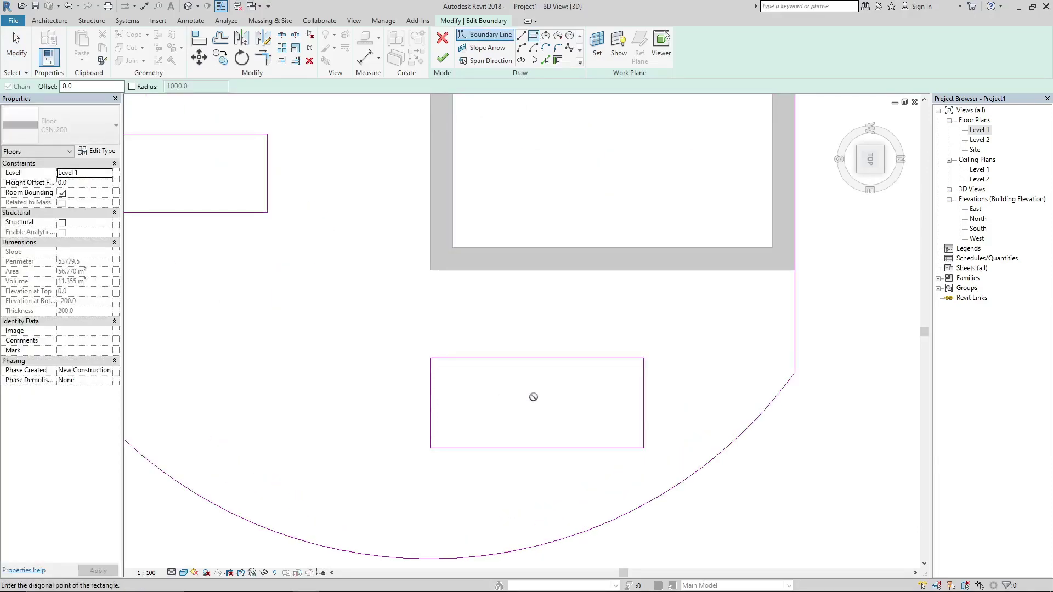
{"action": "scroll", "coordinate": [443, 371], "scroll_direction": "up", "scroll_amount": 1}
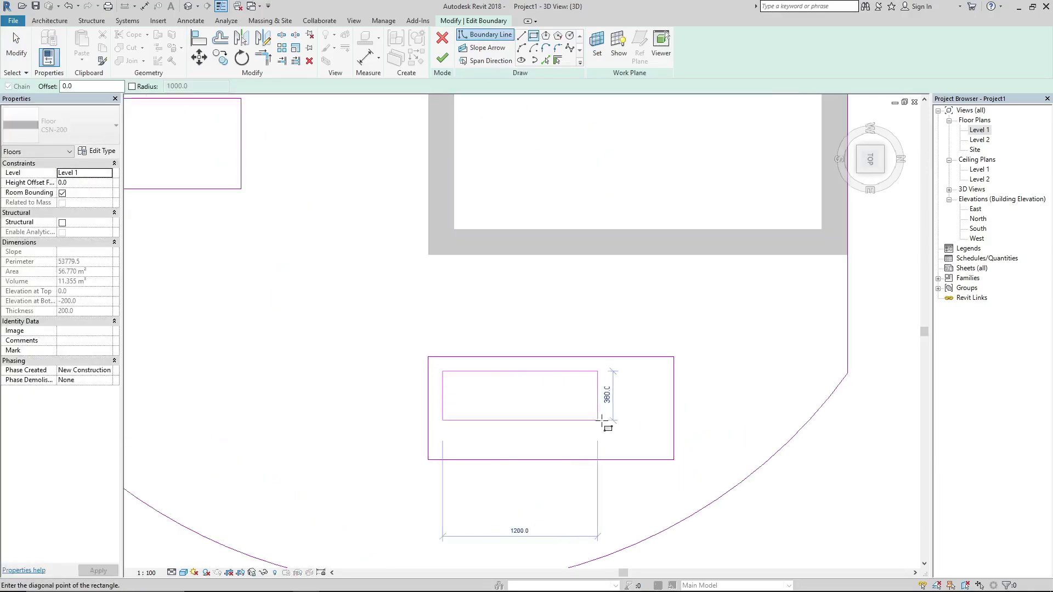
{"action": "left_click", "coordinate": [662, 450]}
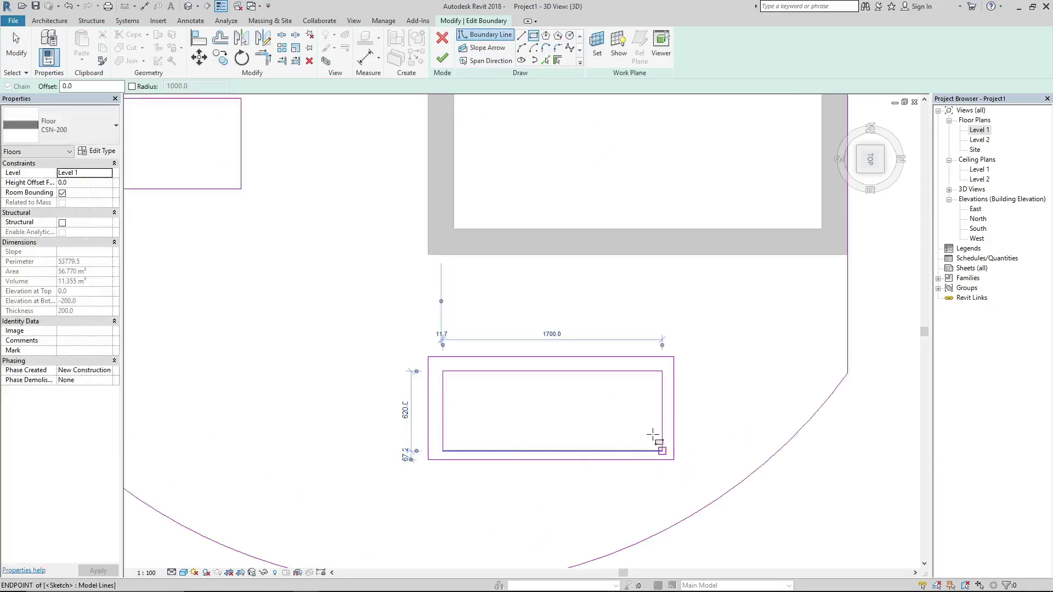
- Sketch three more progressively smaller rectangles nested inside the 1700 by 620 mm rectangle and finish the floor boundary
{"action": "left_click", "coordinate": [456, 386]}
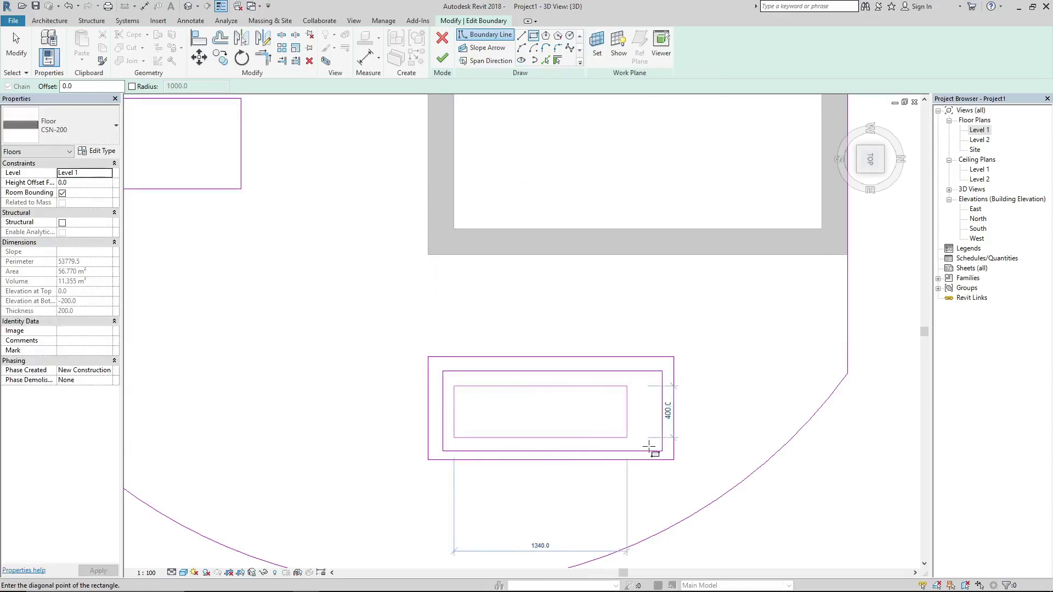
{"action": "scroll", "coordinate": [536, 423], "scroll_direction": "up", "scroll_amount": 2}
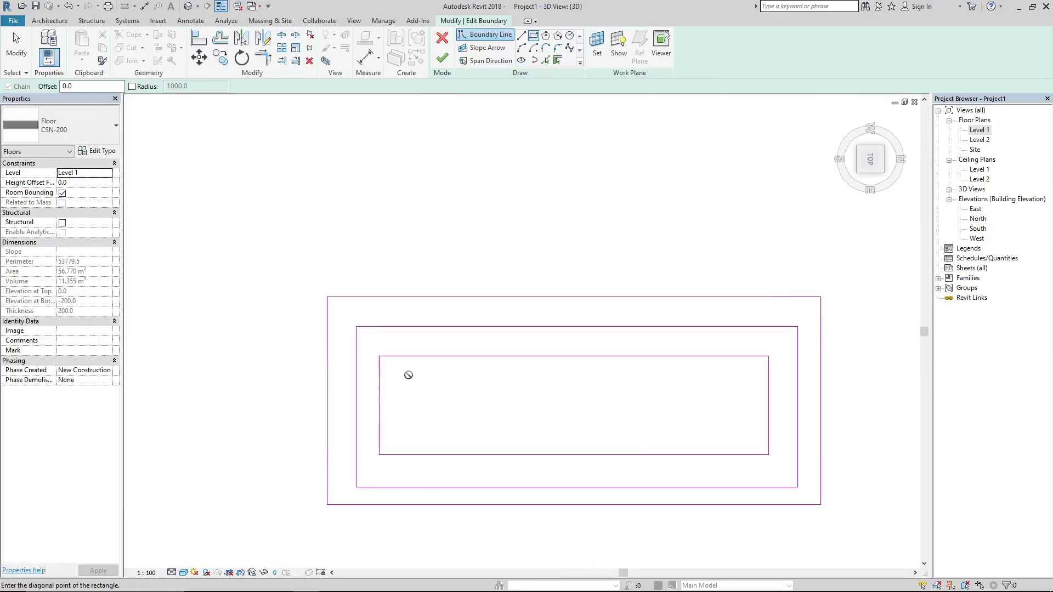
{"action": "left_click", "coordinate": [408, 375]}
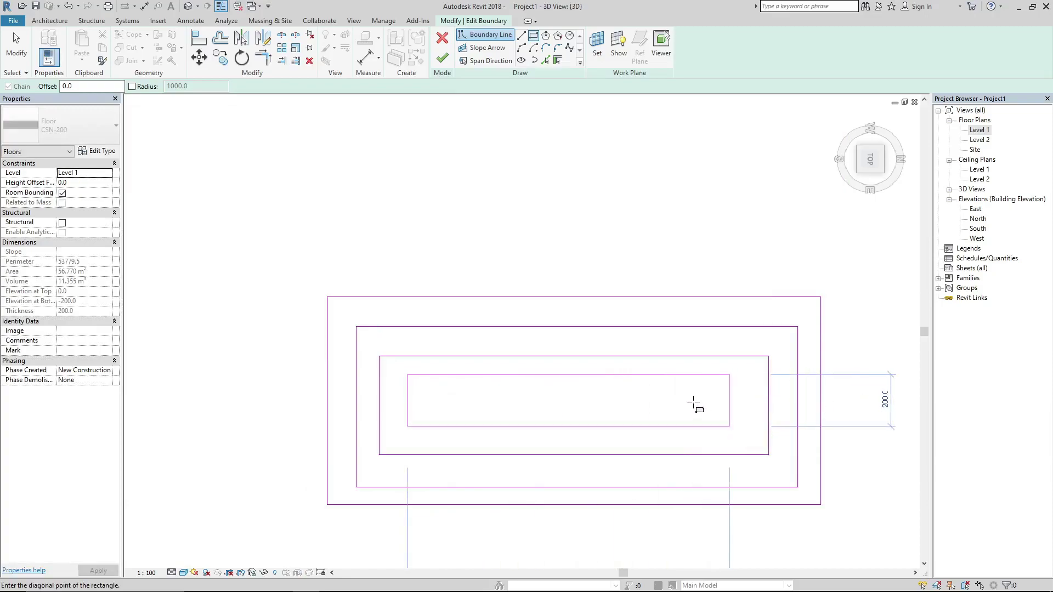
{"action": "left_click", "coordinate": [440, 392]}
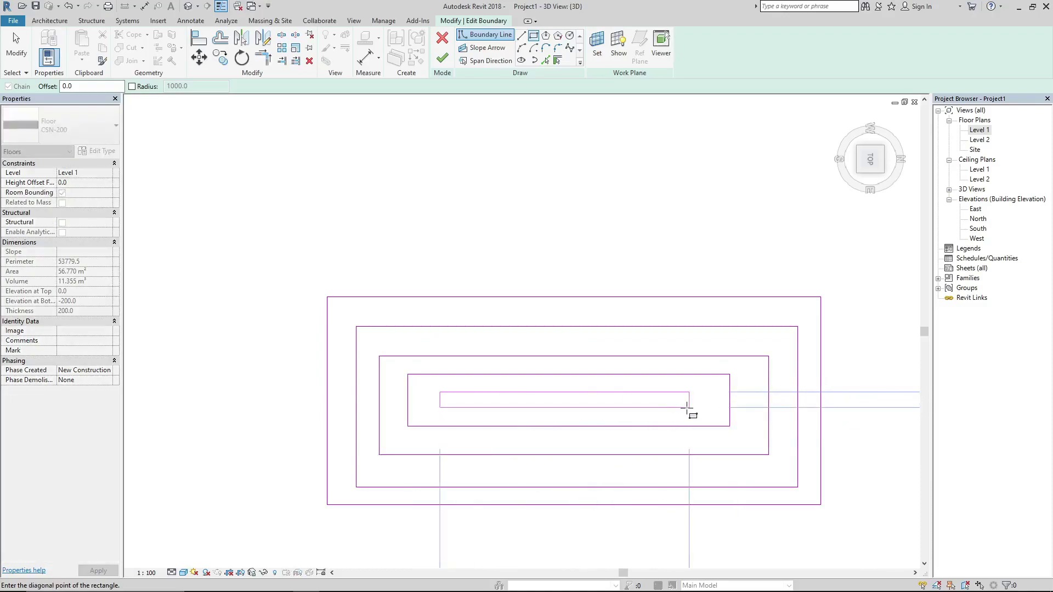
{"action": "left_click", "coordinate": [660, 419]}
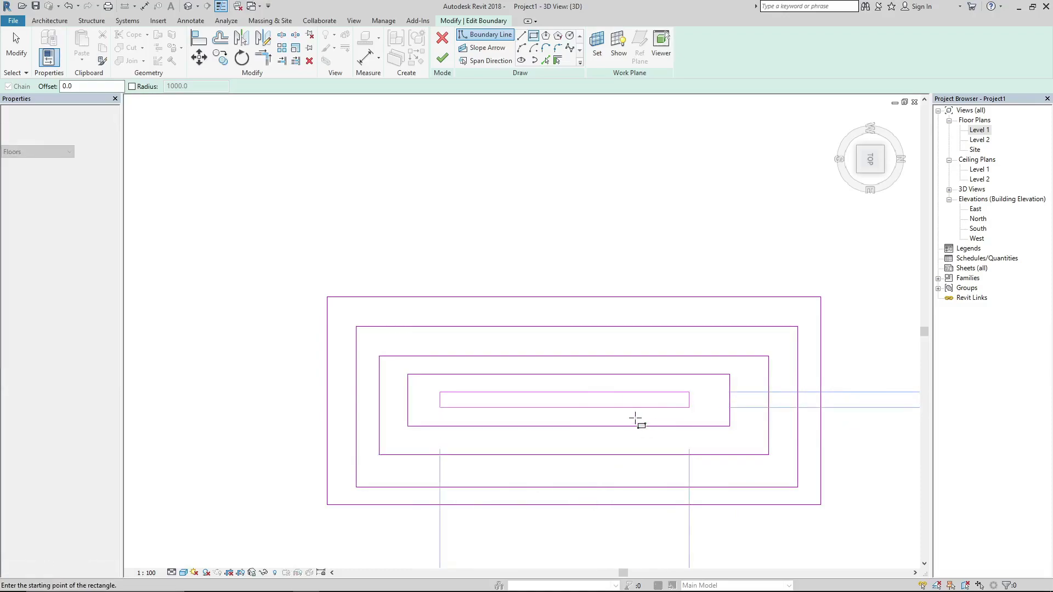
{"action": "scroll", "coordinate": [636, 419], "scroll_direction": "down", "scroll_amount": 2}
{"action": "key", "text": "Escape"}
{"action": "key", "text": "Escape"}
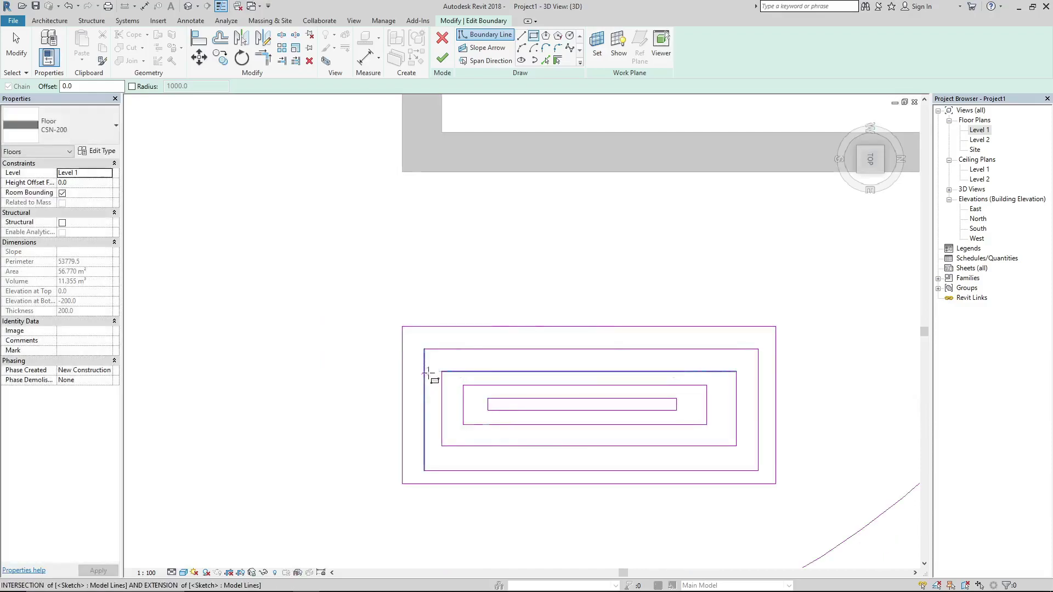
{"action": "scroll", "coordinate": [393, 328], "scroll_direction": "down", "scroll_amount": 3}
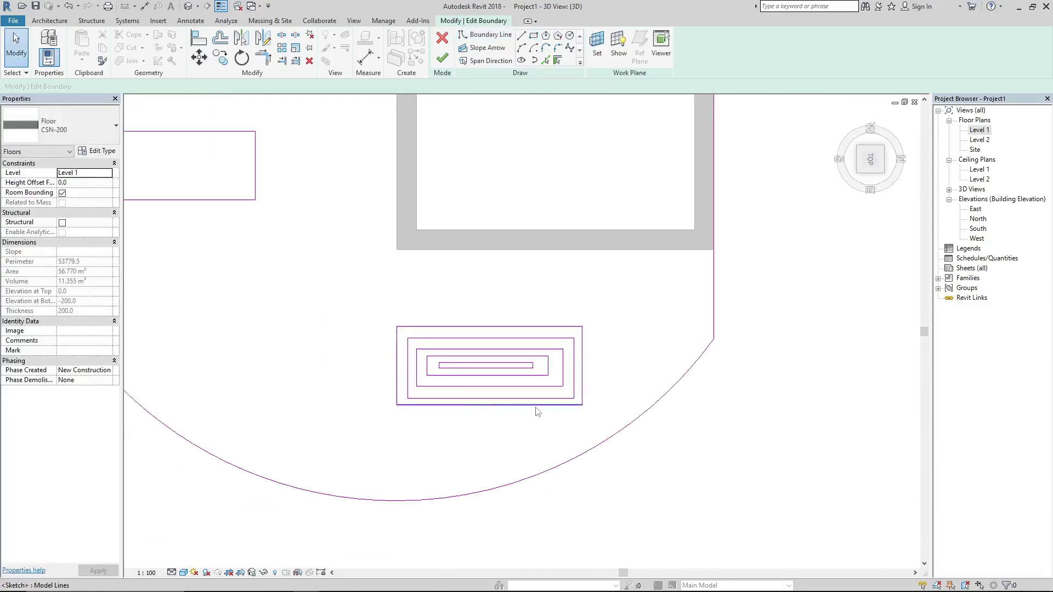
{"action": "left_click", "coordinate": [444, 58]}
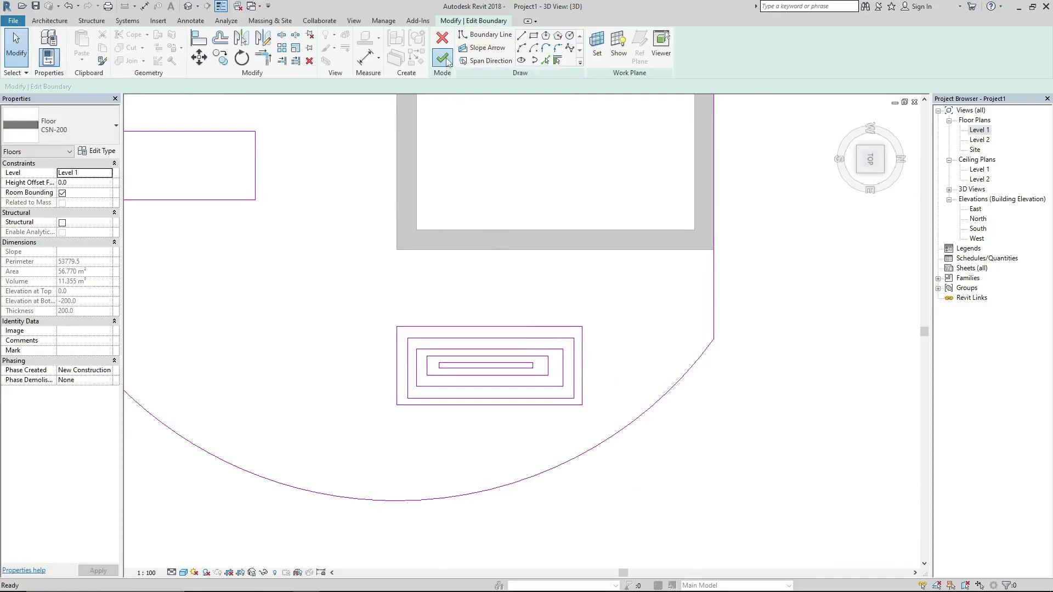
- Examine in 3D how the nested rectangles alternate between openings and solid floor
{"action": "middle_click_drag", "start_coordinate": [644, 490], "coordinate": [706, 393], "text": "shift"}
{"action": "left_click", "coordinate": [708, 415]}
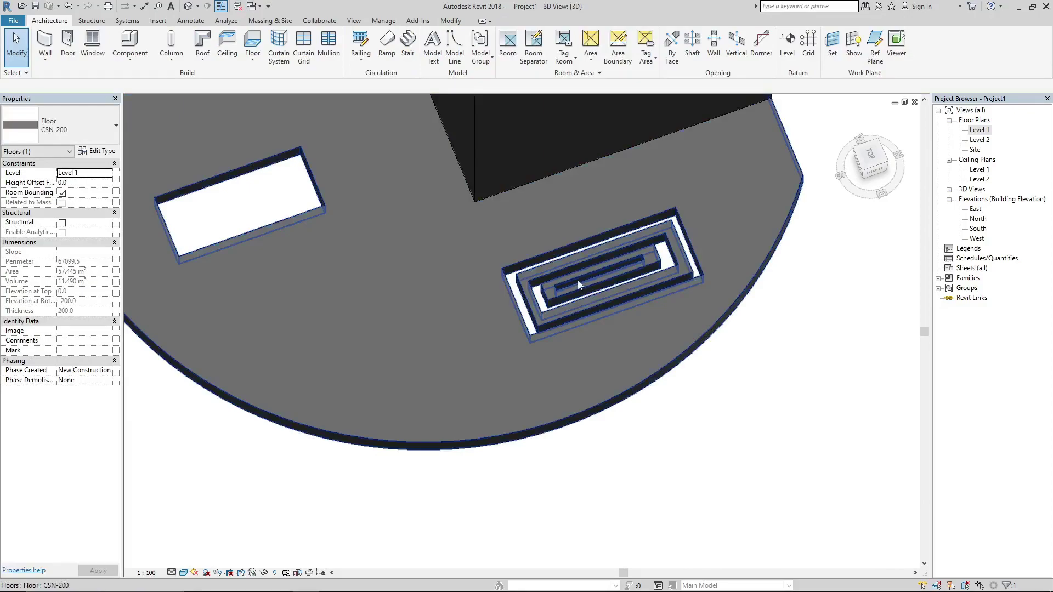
{"action": "middle_click_drag", "start_coordinate": [578, 280], "coordinate": [558, 368], "text": "shift"}
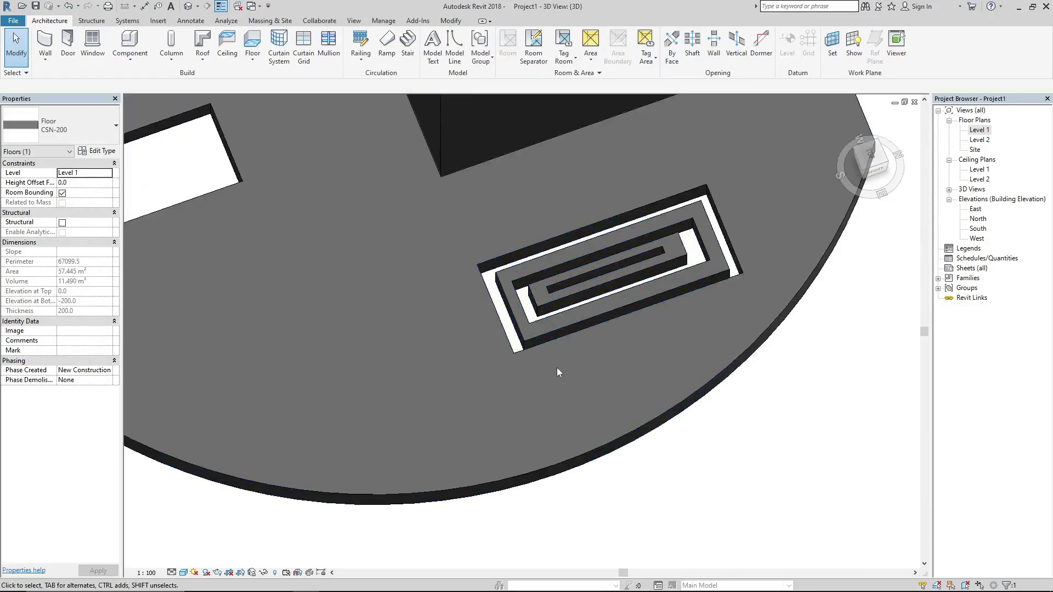
{"action": "key", "text": "Escape"}
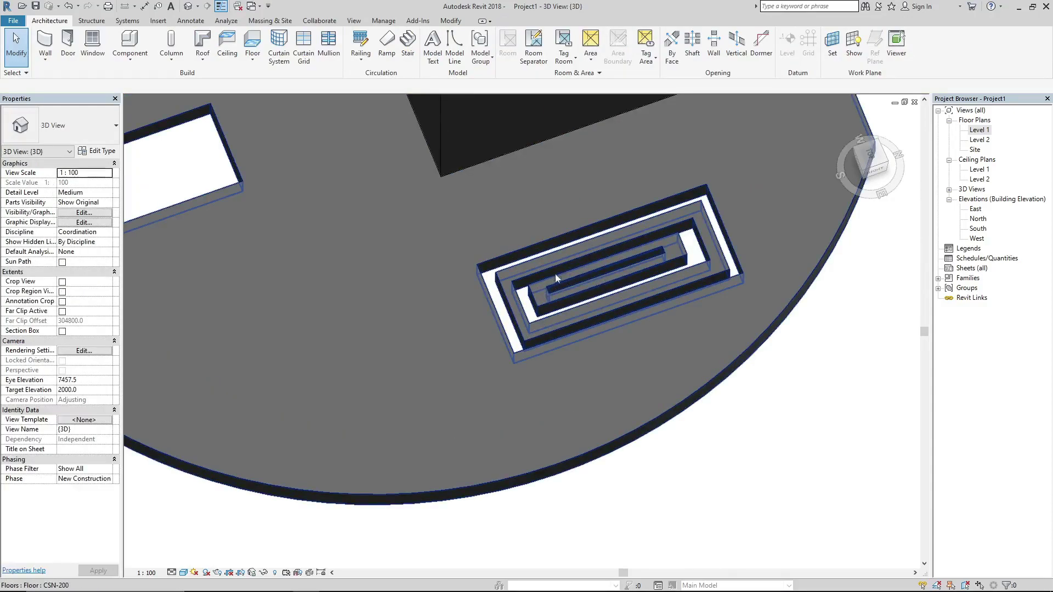
{"action": "scroll", "coordinate": [578, 273], "scroll_direction": "up", "scroll_amount": 3}
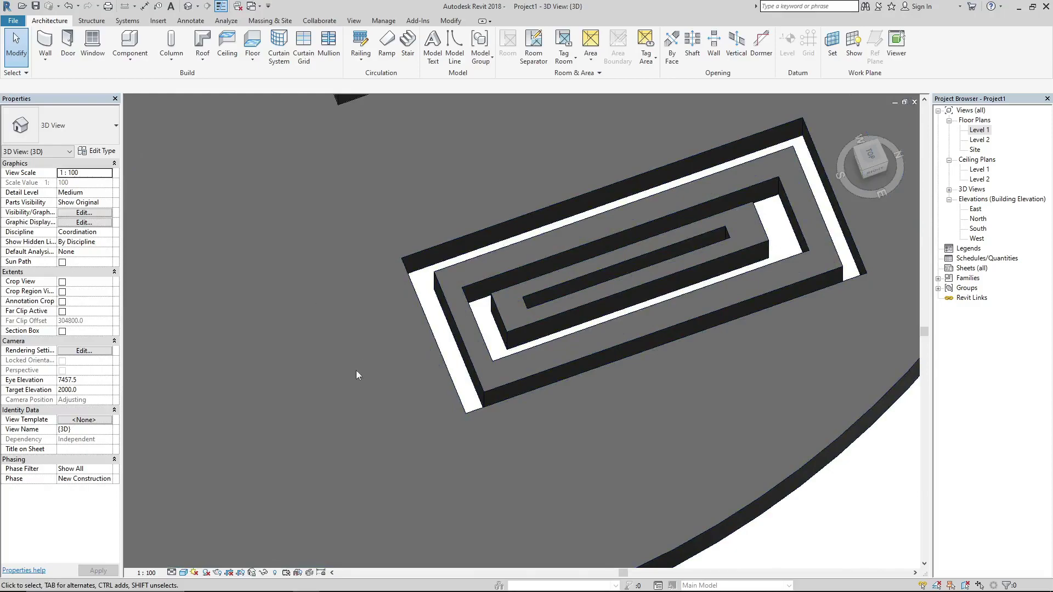
{"action": "middle_click_drag", "start_coordinate": [347, 360], "coordinate": [395, 387], "text": "shift"}
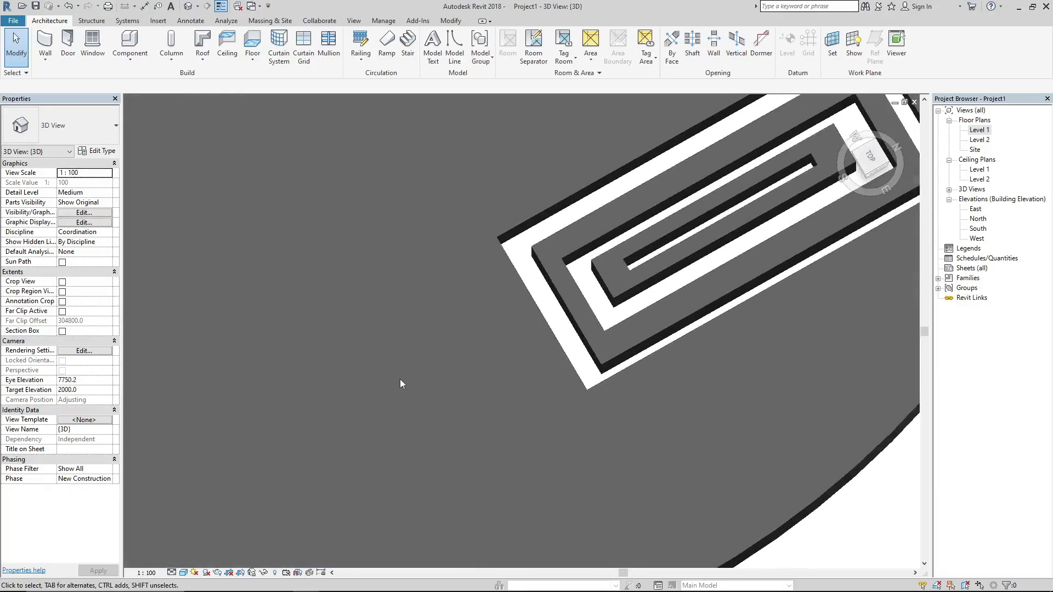
{"action": "scroll", "coordinate": [400, 379], "scroll_direction": "down", "scroll_amount": 2}
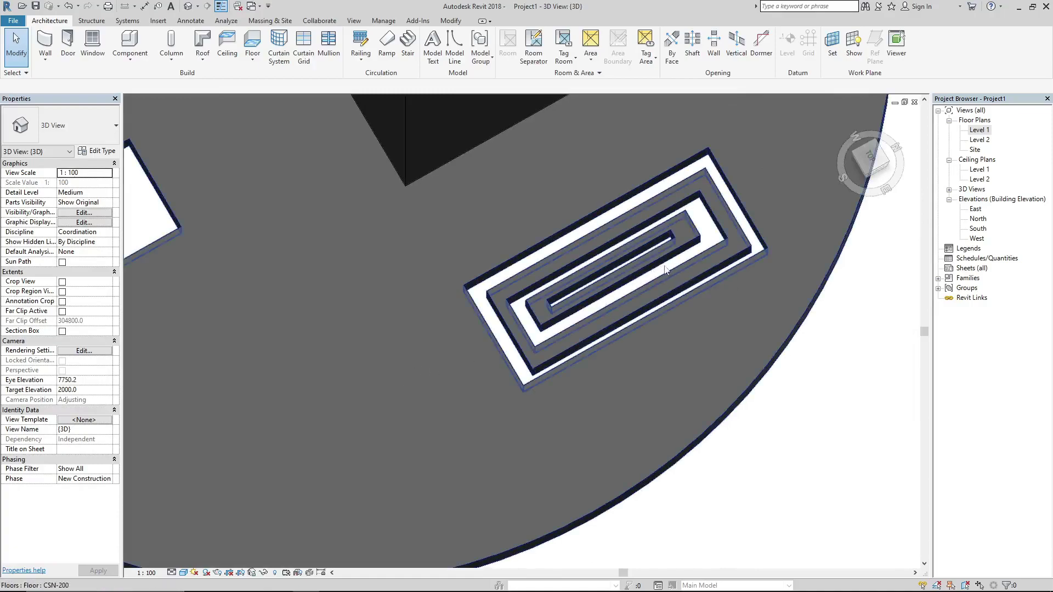
{"action": "scroll", "coordinate": [663, 269], "scroll_direction": "down", "scroll_amount": 3}
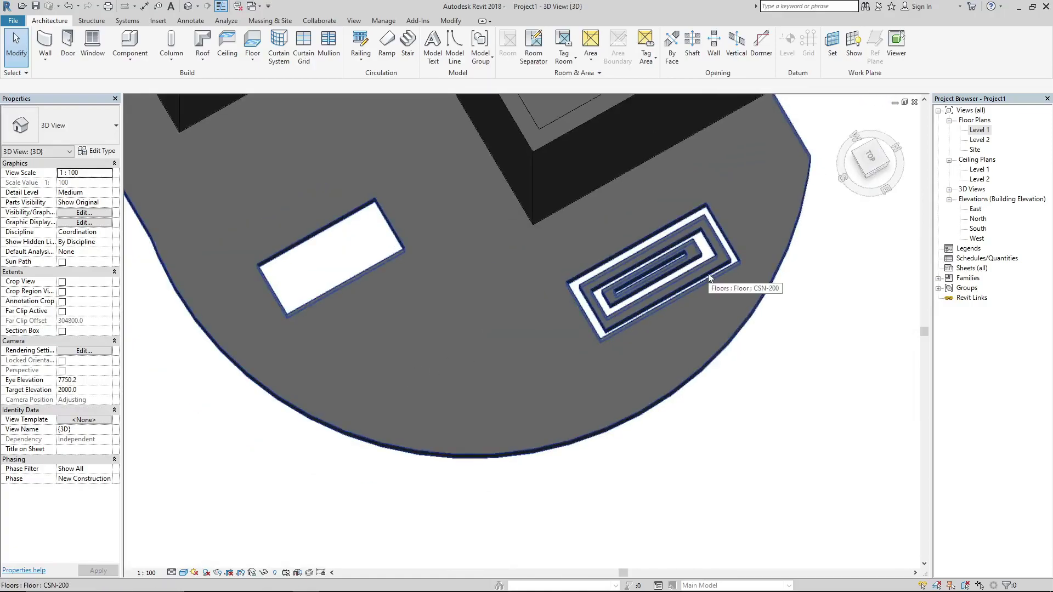
{"action": "scroll", "coordinate": [708, 274], "scroll_direction": "up", "scroll_amount": 3}
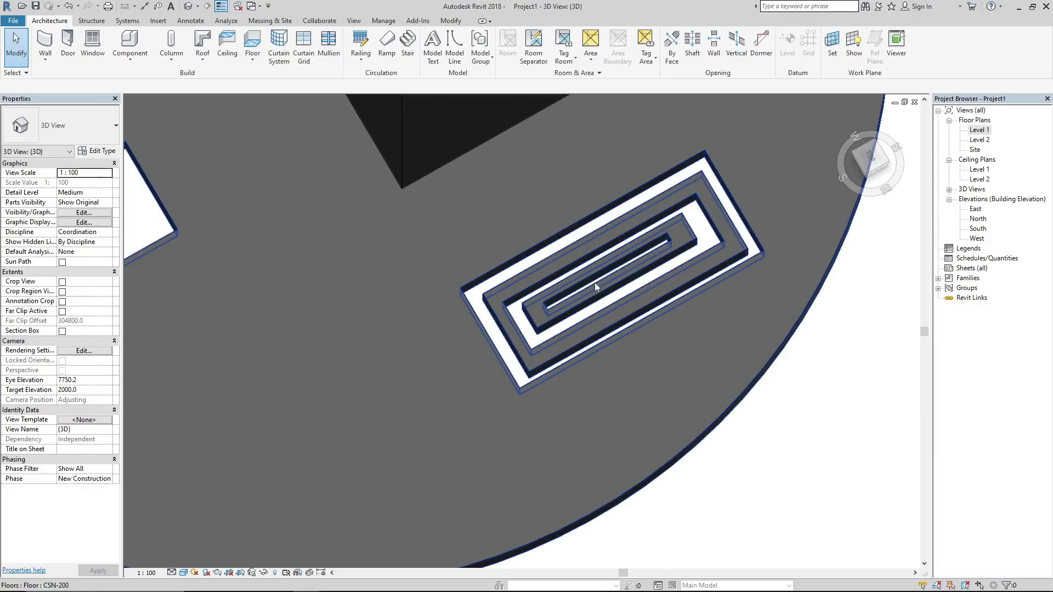
{"action": "scroll", "coordinate": [599, 284], "scroll_direction": "down", "scroll_amount": 5}
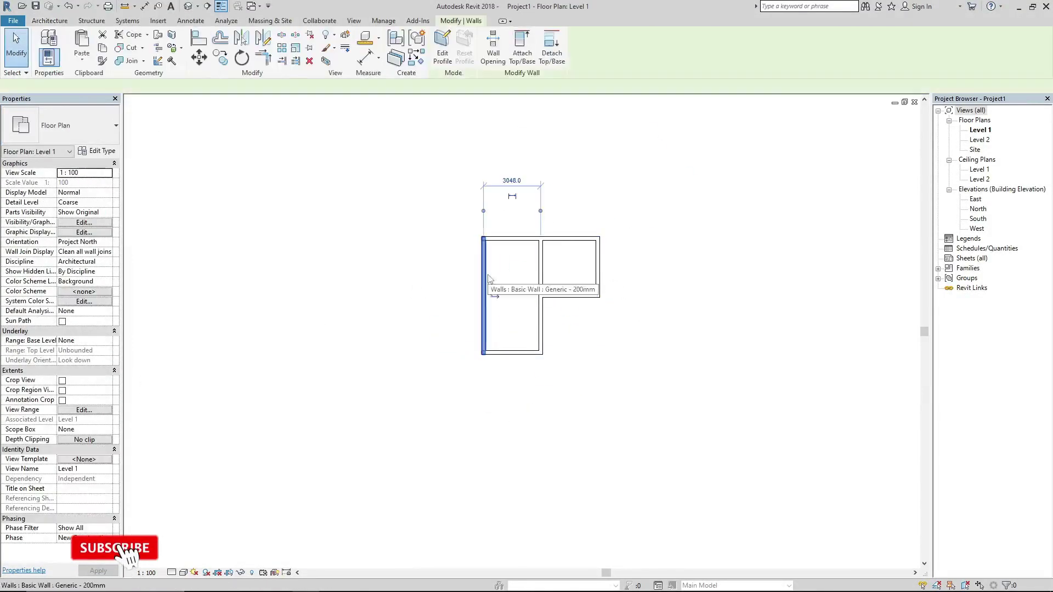
{"action": "left_click", "coordinate": [540, 200]}
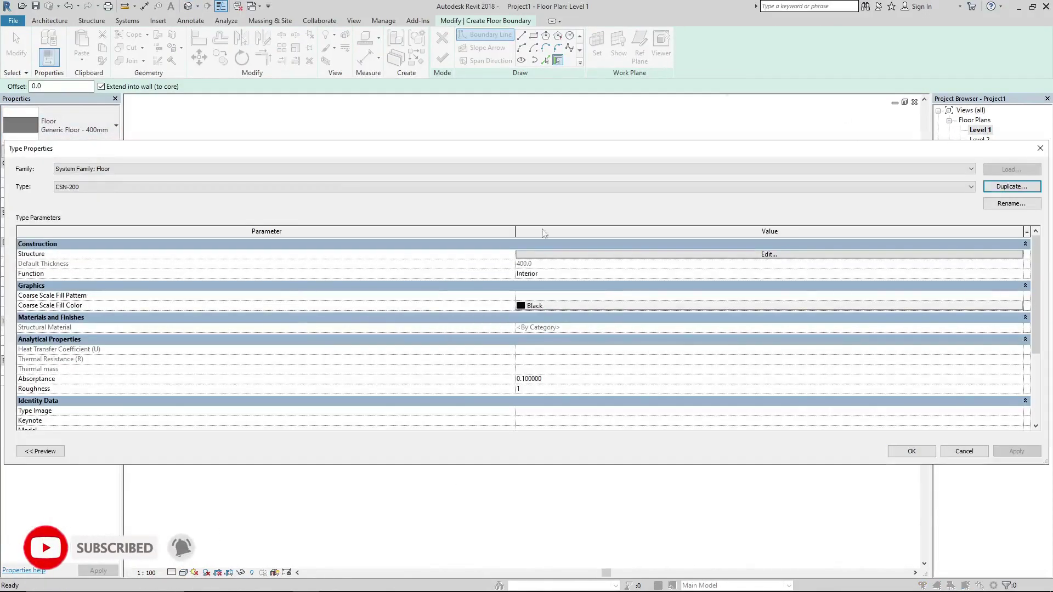
{"action": "key", "text": "Return"}
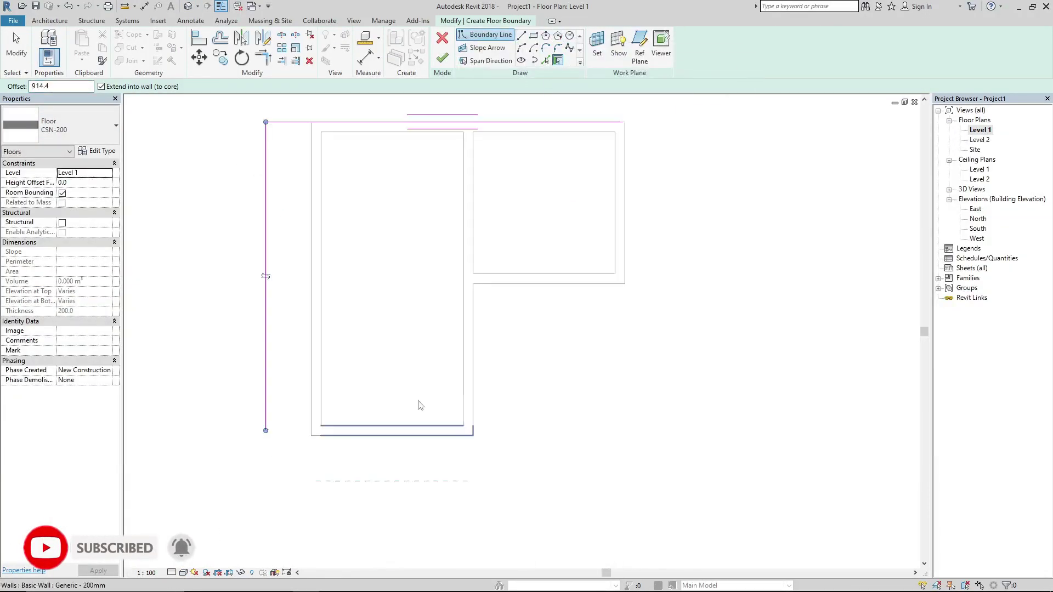
{"action": "left_click", "coordinate": [482, 283]}
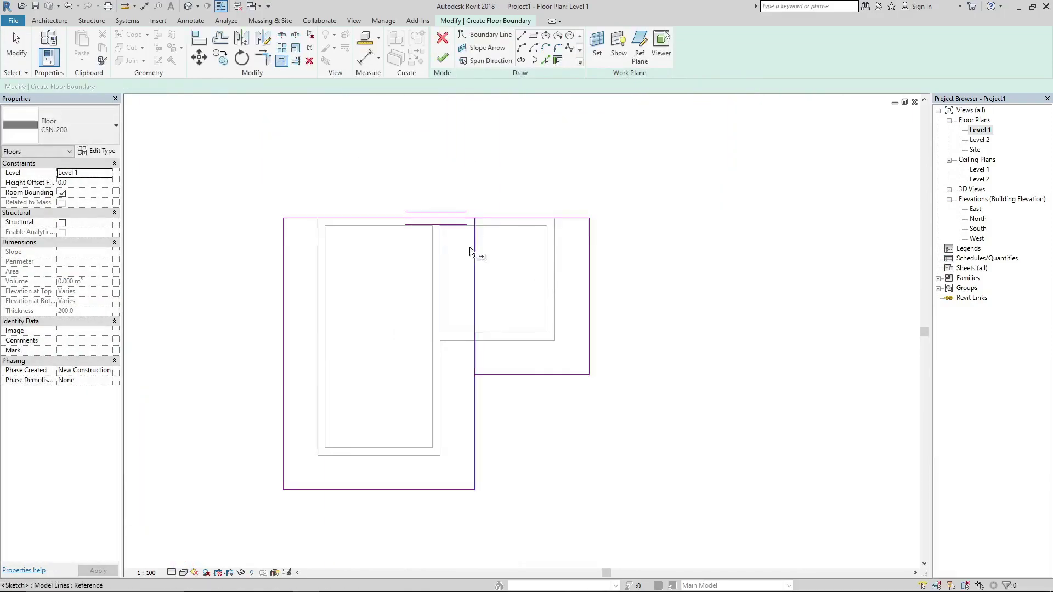